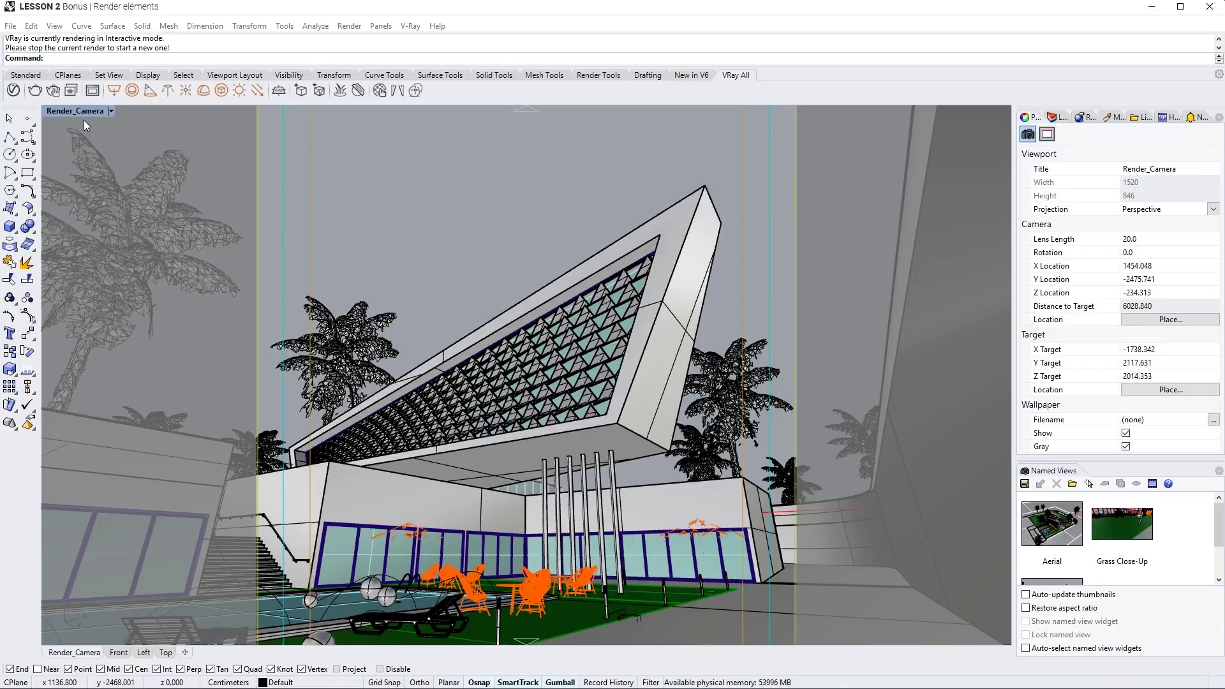
Step: Review the available render elements in the V-Ray Asset Editor and start an interactive render
left_click(13, 90)
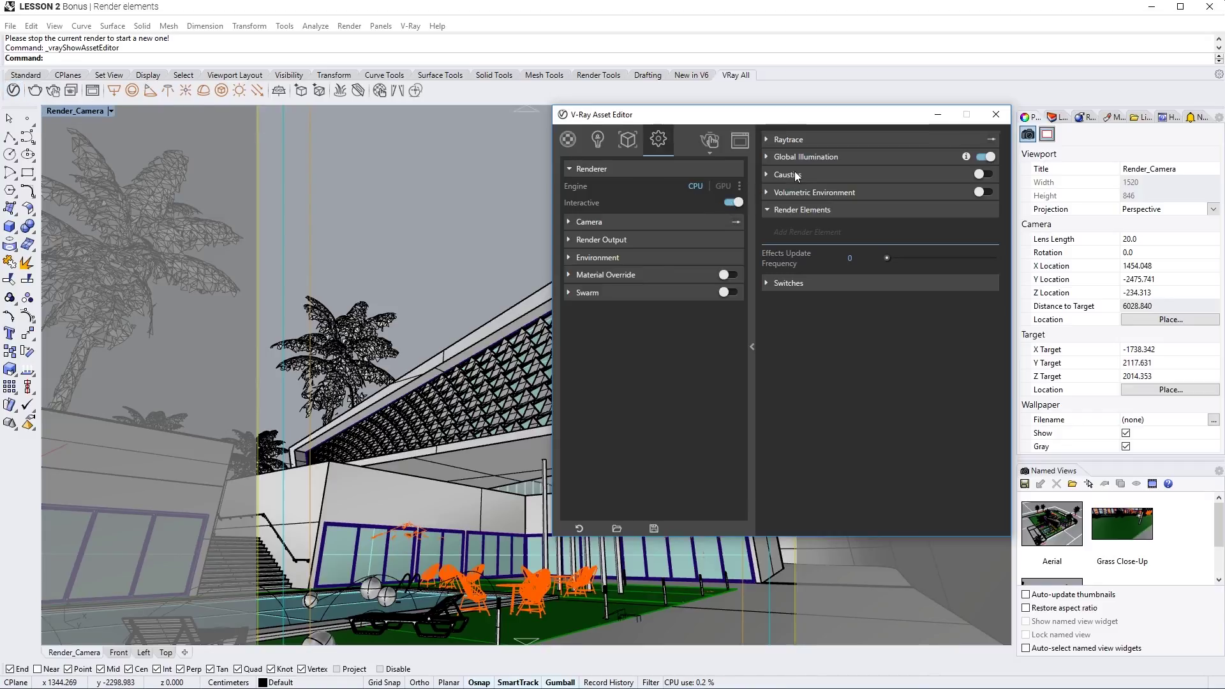
left_click(815, 231)
scroll(814, 292, "down", 2)
scroll(814, 292, "up", 2)
scroll(813, 292, "down", 2)
scroll(814, 292, "up", 2)
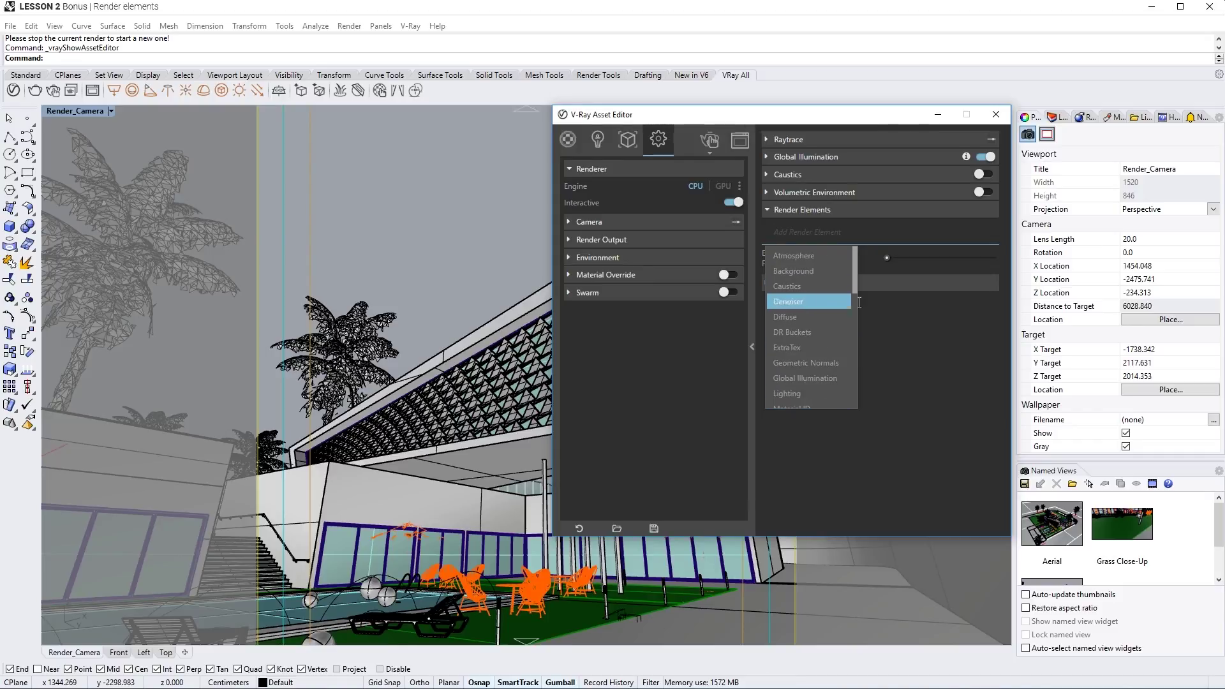
left_click(894, 315)
left_click(709, 140)
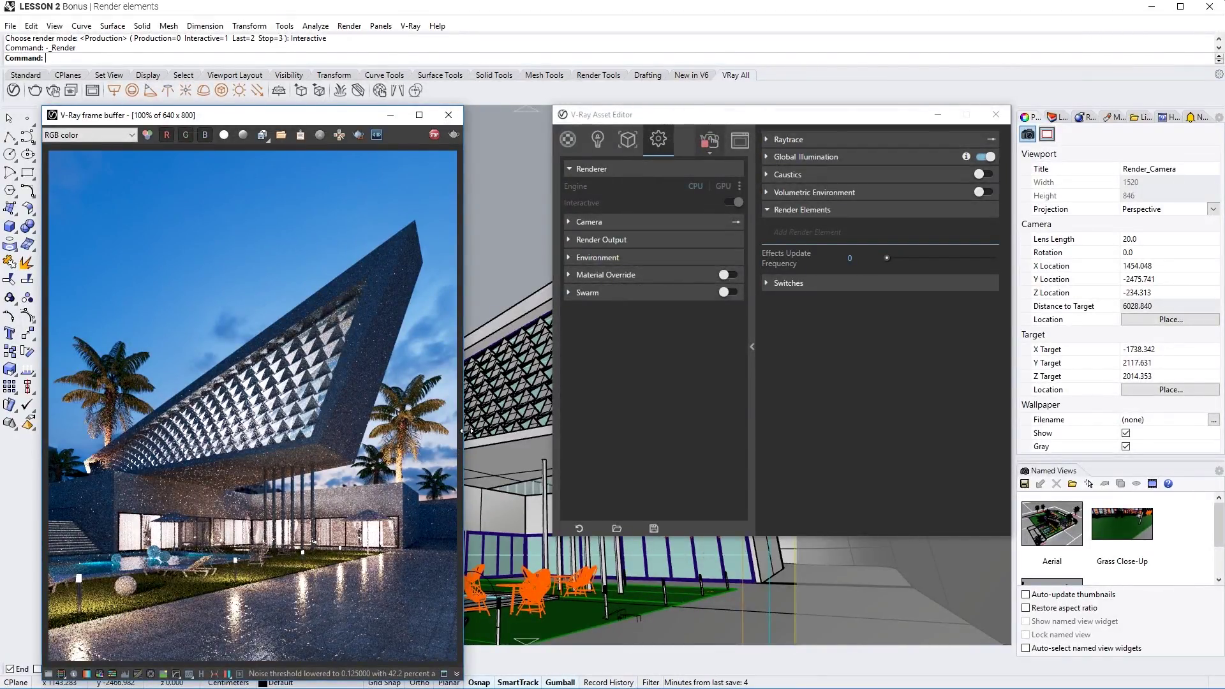
Step: Add the Lighting and Global Illumination render elements
left_click(826, 241)
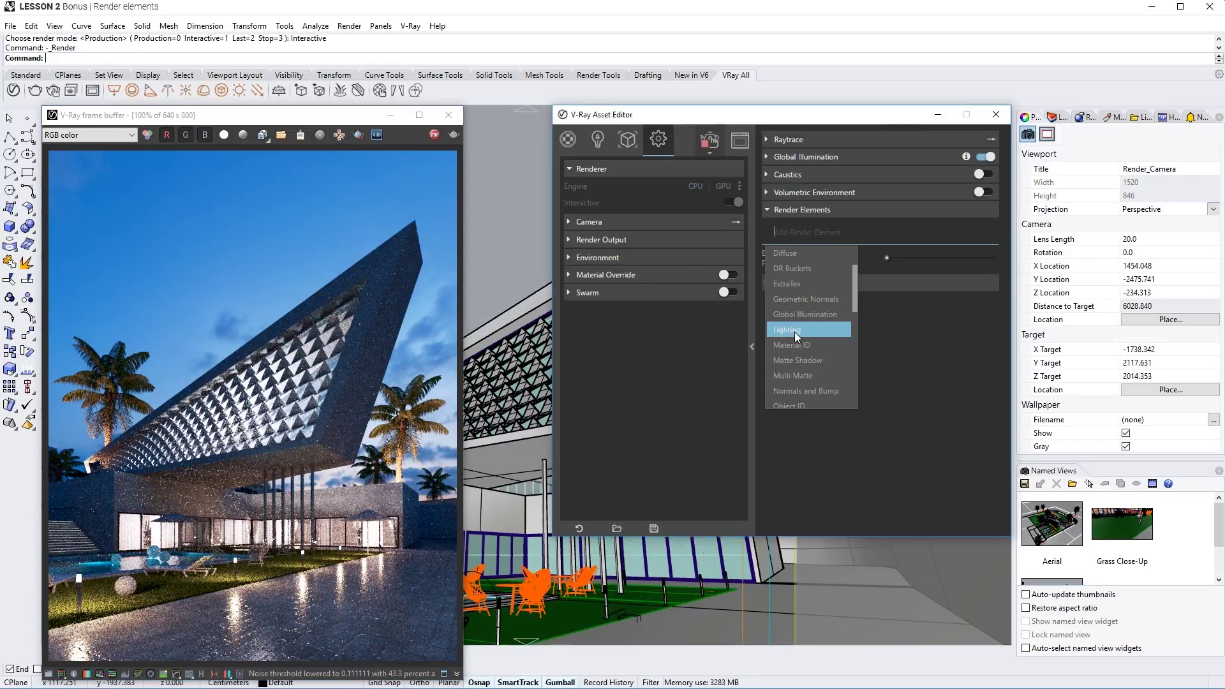
left_click(794, 332)
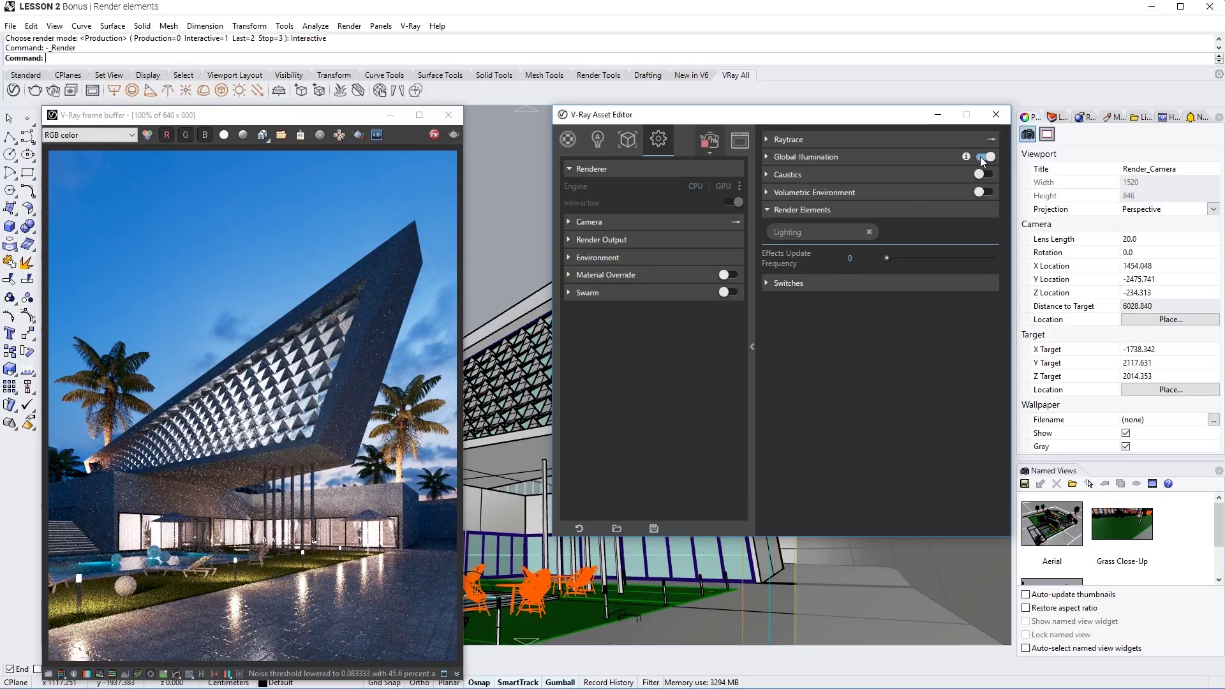
left_click(913, 233)
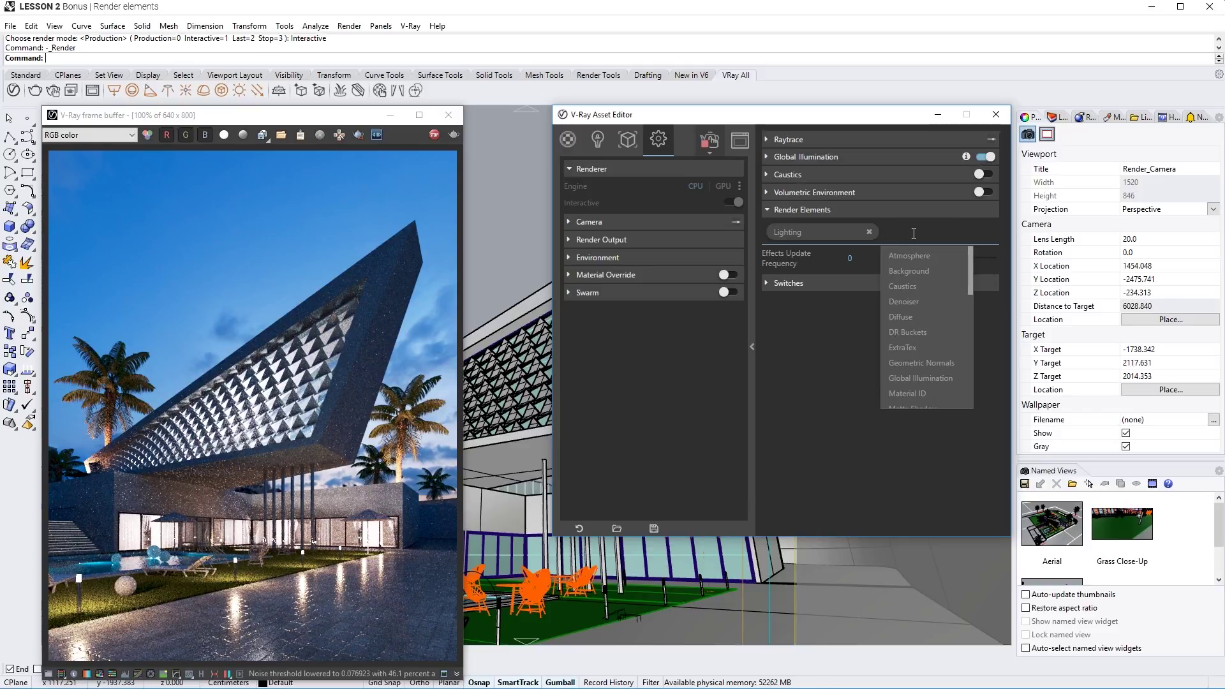
left_click(907, 374)
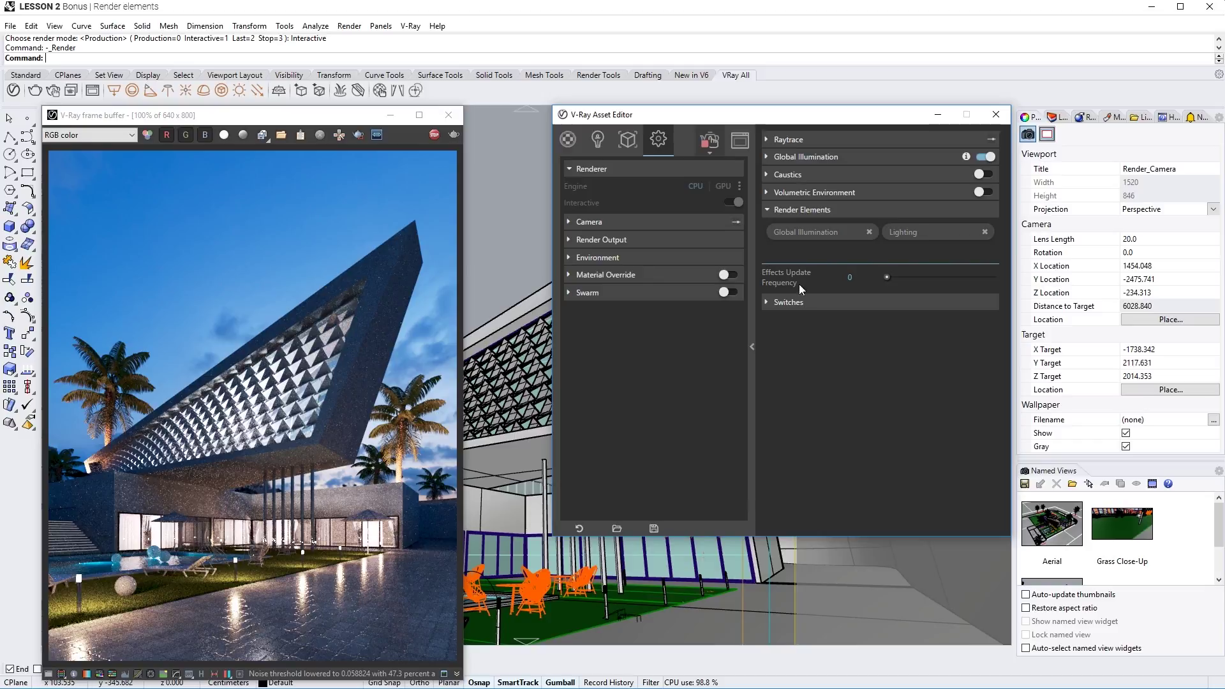
Step: Add the Reflection and Specular render elements to the render settings
left_click(800, 248)
scroll(815, 342, "down", 4)
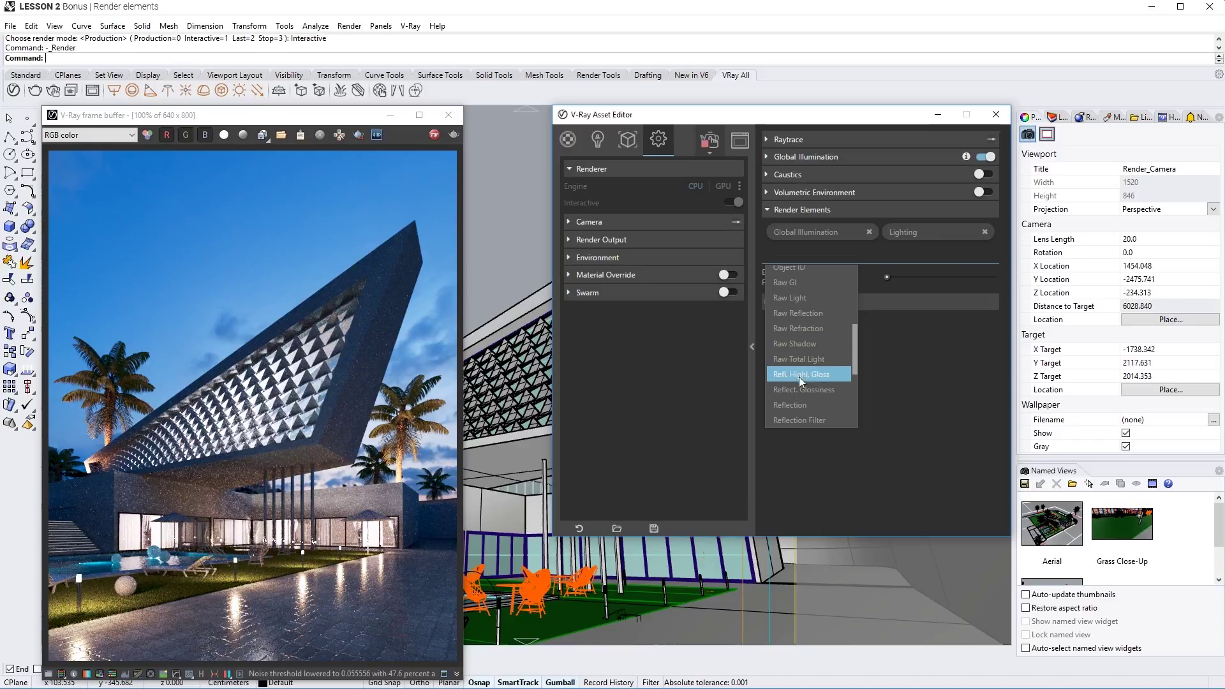
left_click(795, 403)
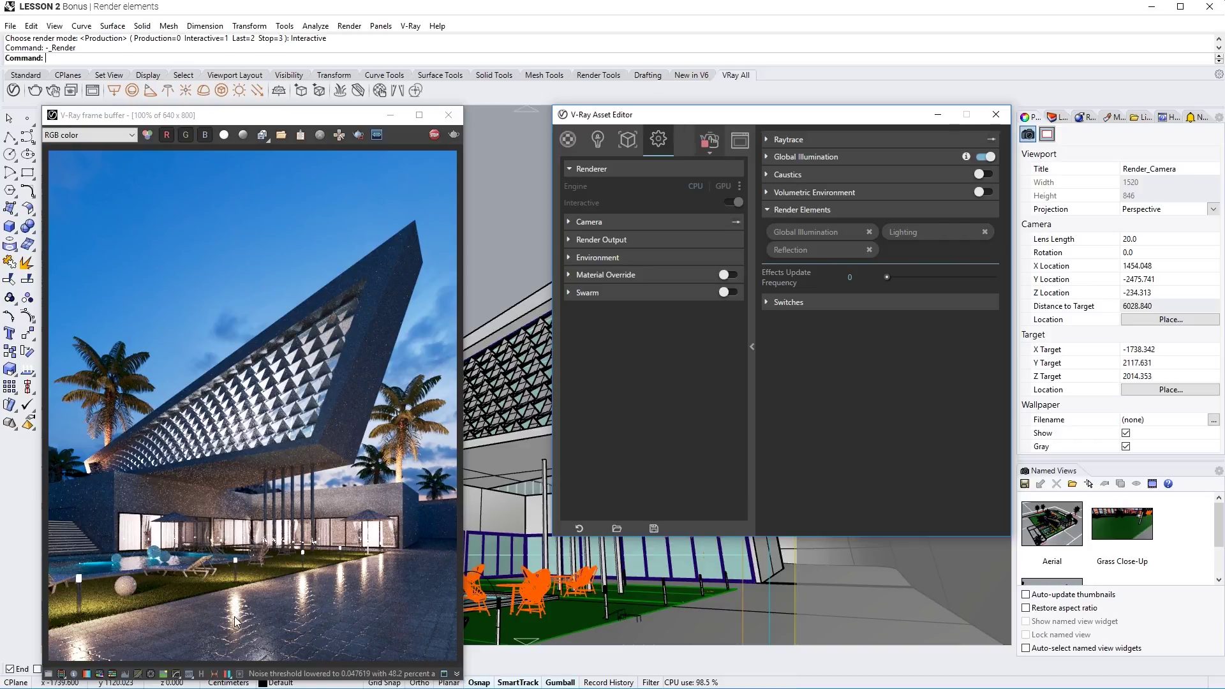
left_click(925, 255)
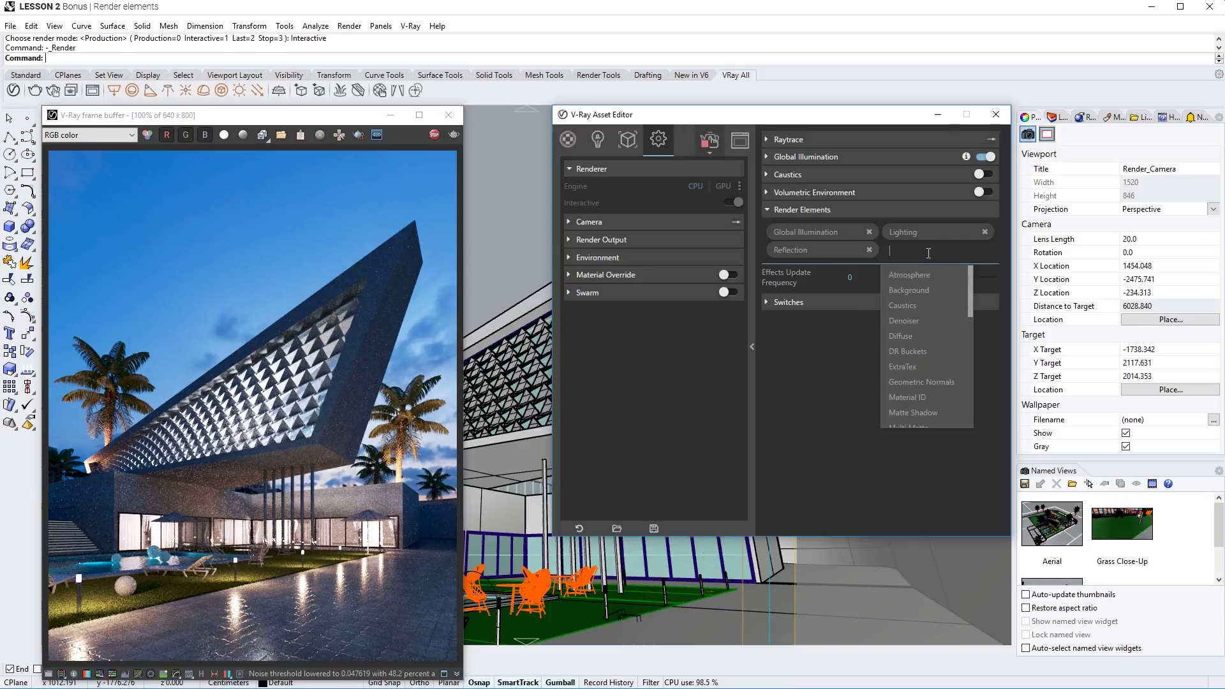
scroll(920, 325, "down", 5)
scroll(920, 325, "down", 3)
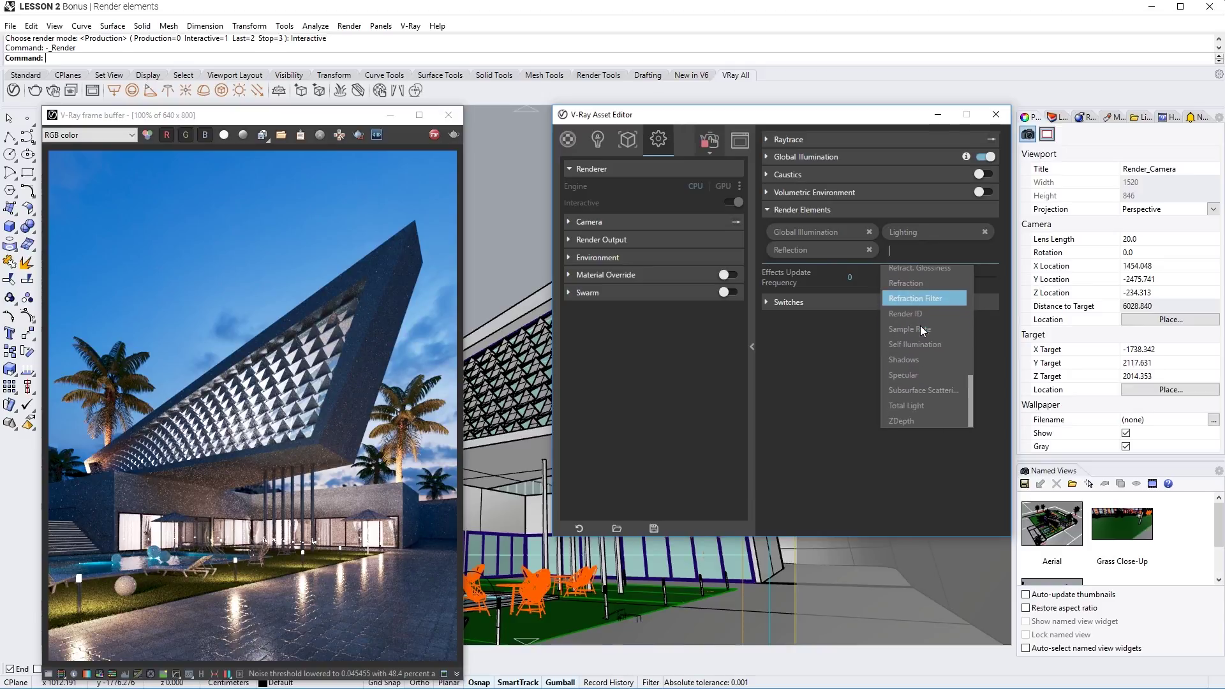
left_click(900, 369)
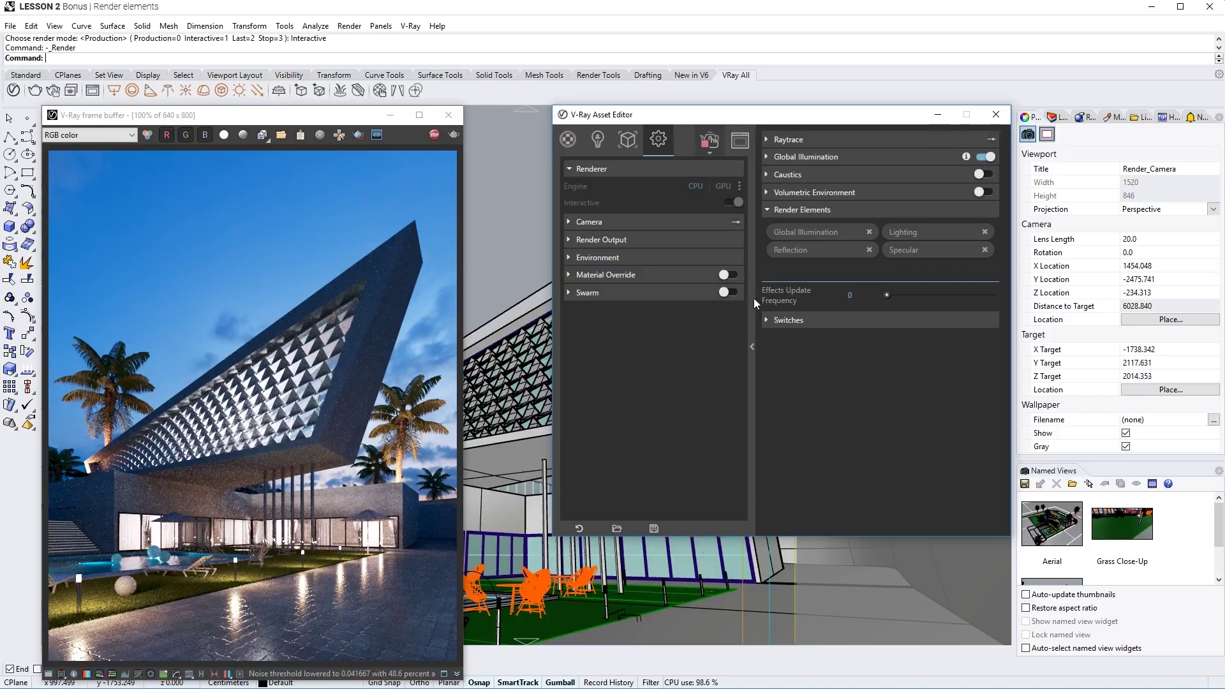
Step: Add the Refraction render element to the render settings
left_click(804, 271)
scroll(808, 353, "down", 2)
scroll(809, 353, "down", 3)
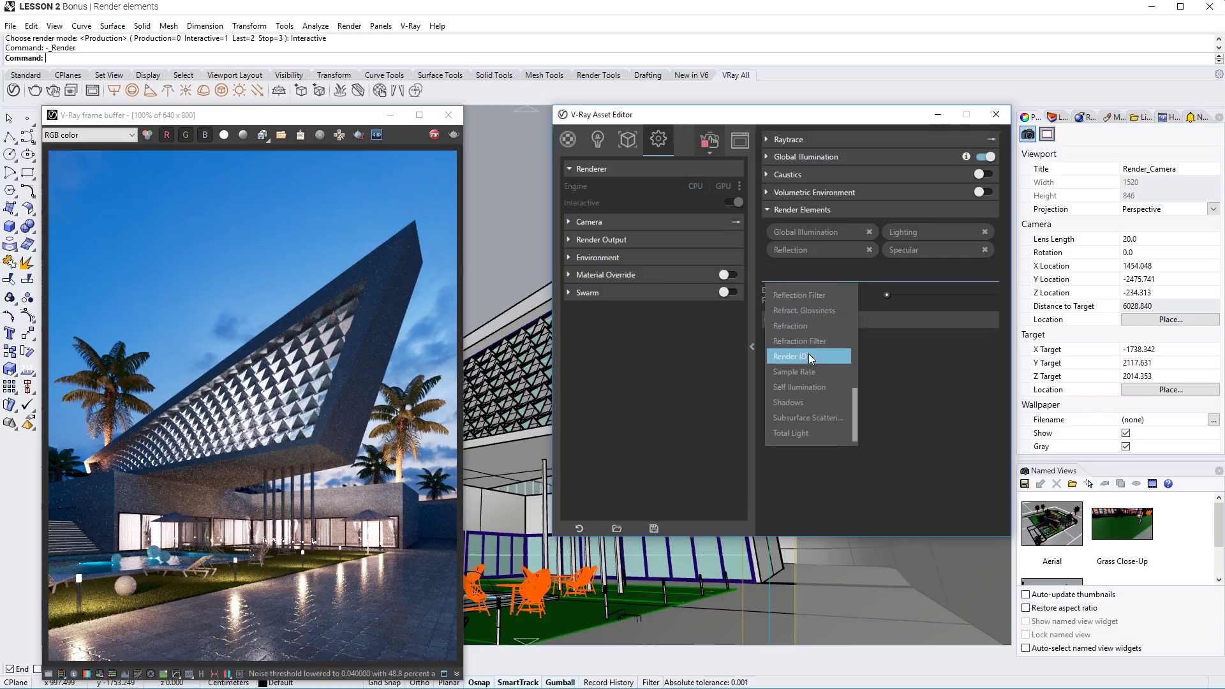
left_click(803, 327)
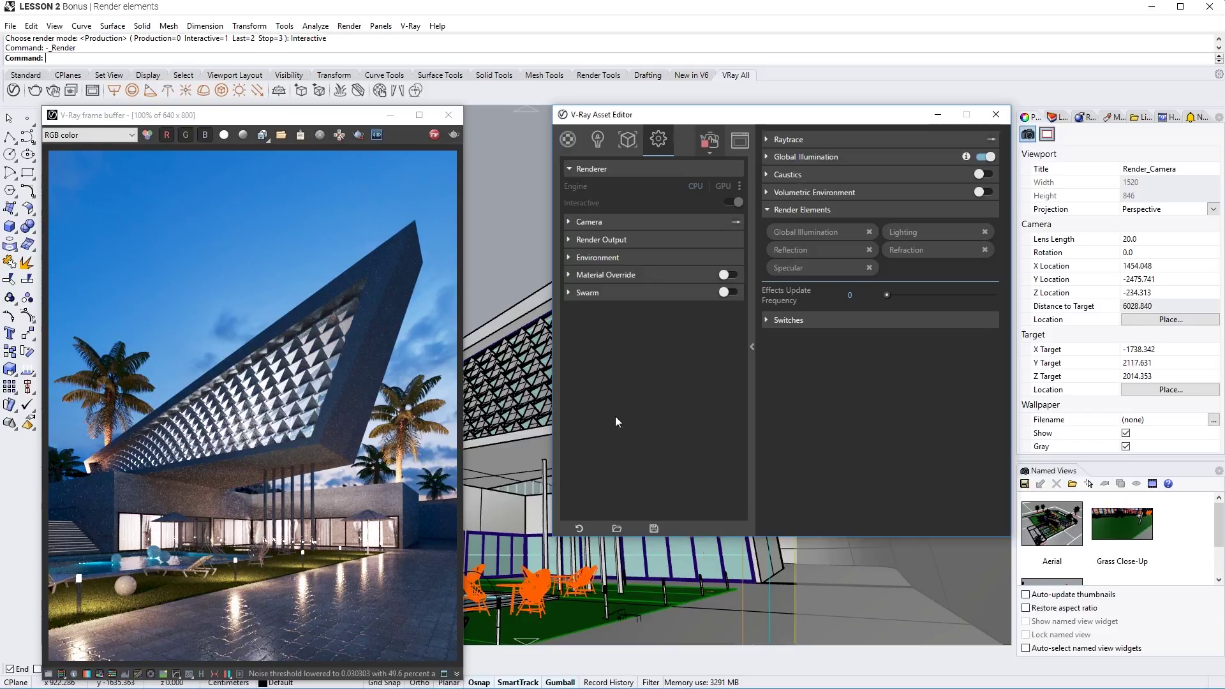
Step: Examine the environment background setting and the V-Ray Dome Light's parameters, and return to the render settings
left_click(911, 273)
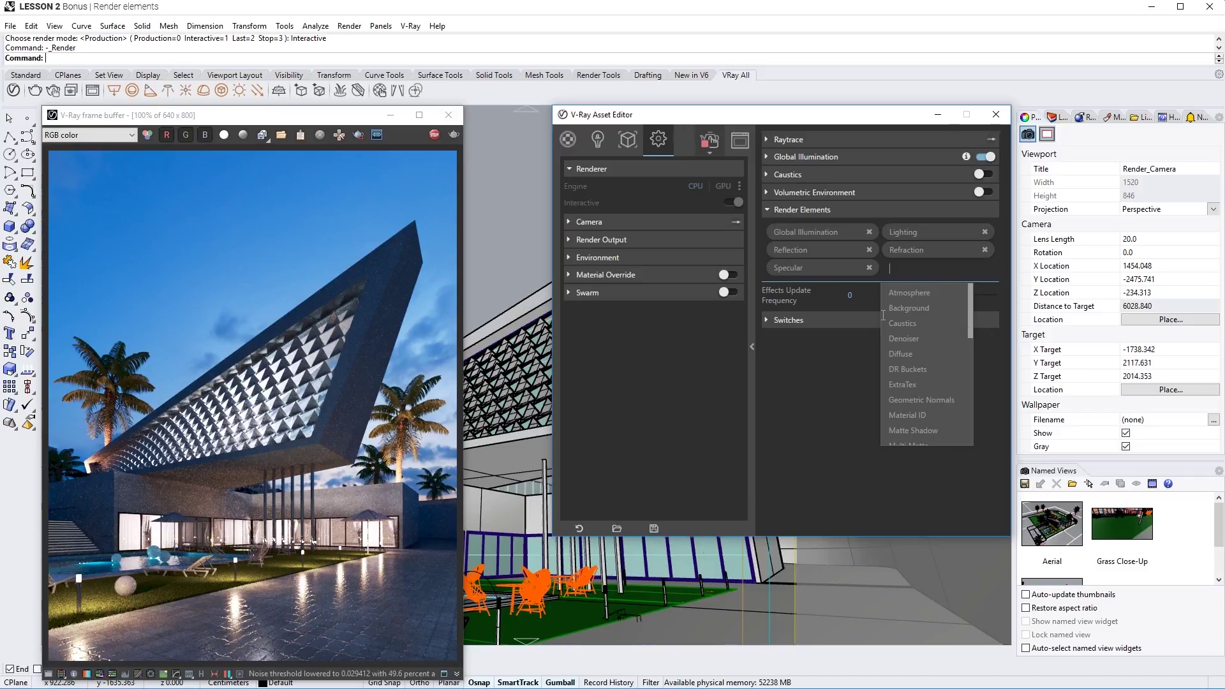
left_click(593, 258)
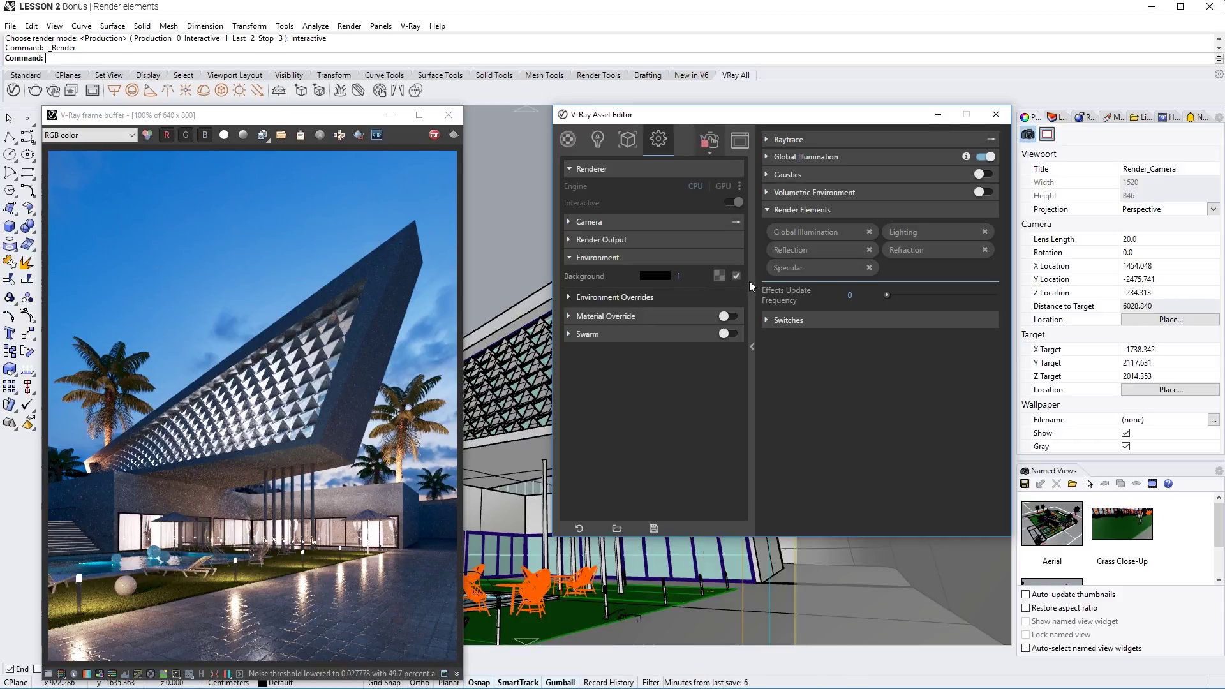
left_click(597, 141)
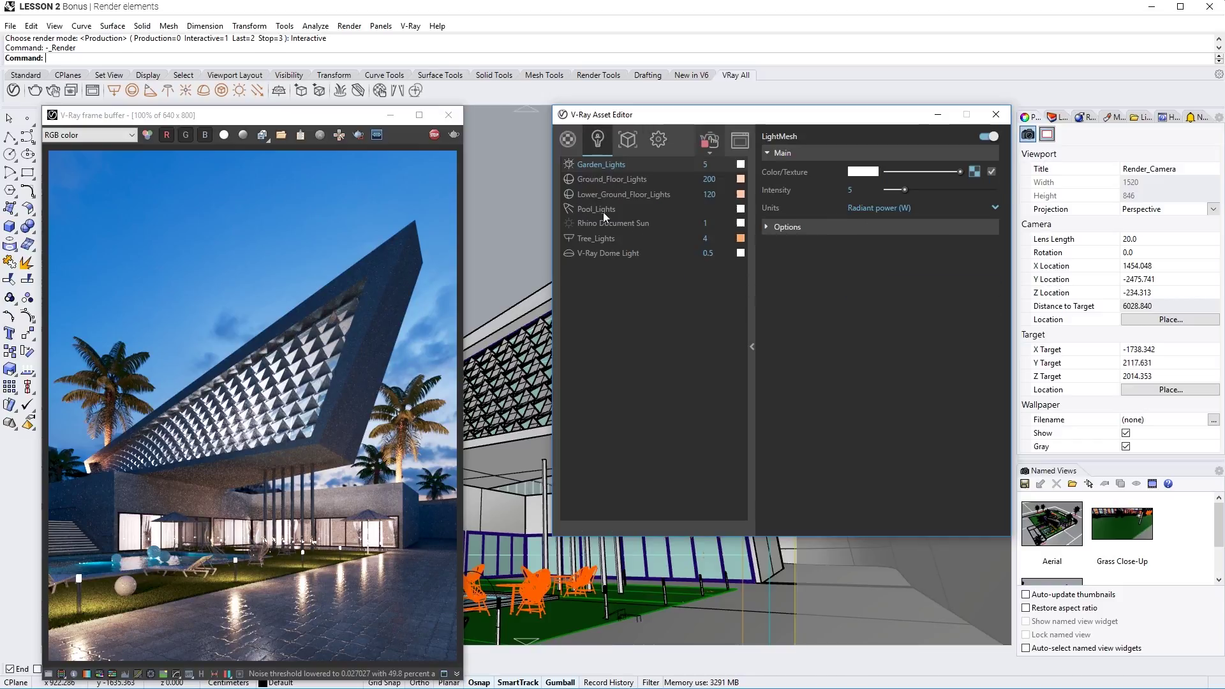
left_click(603, 252)
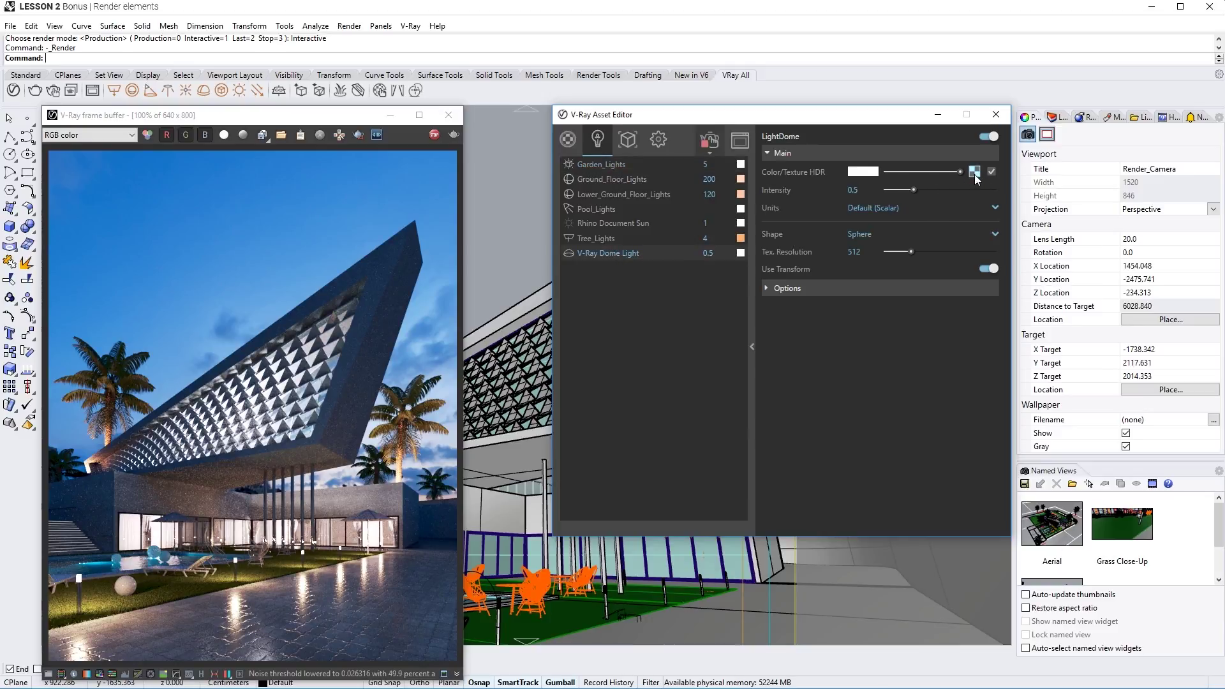
left_click(665, 144)
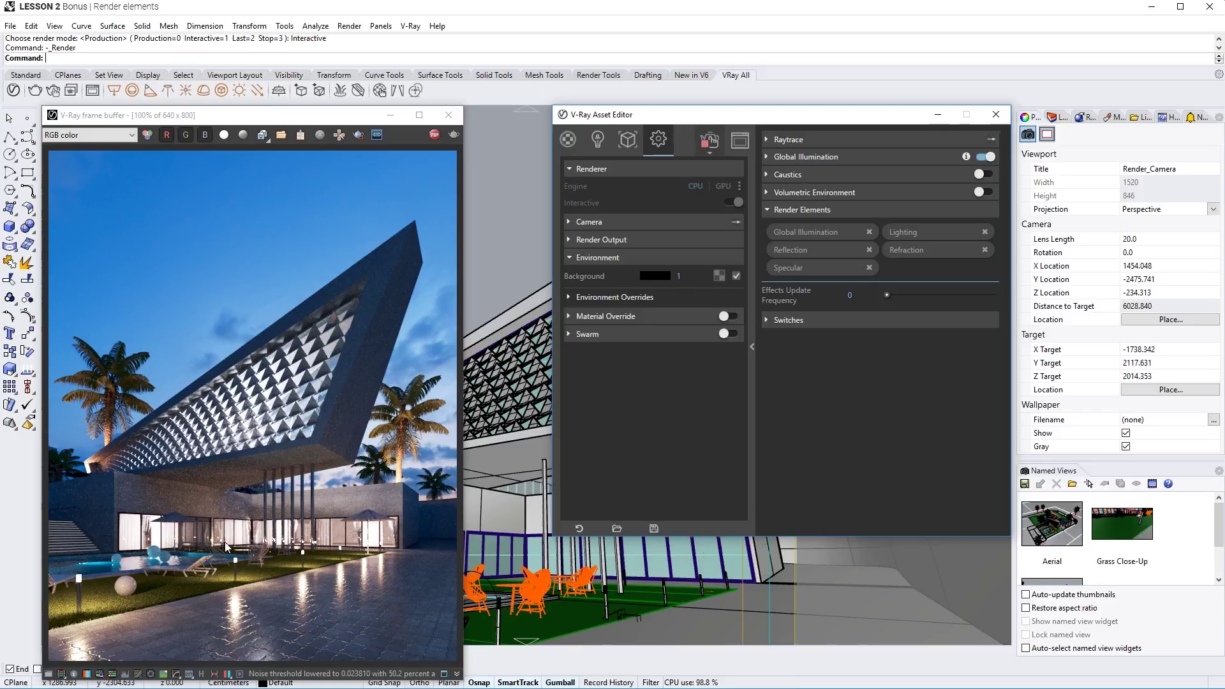
Step: Add the Self Illumination and Multi Matte render elements
left_click(928, 268)
scroll(931, 327, "down", 7)
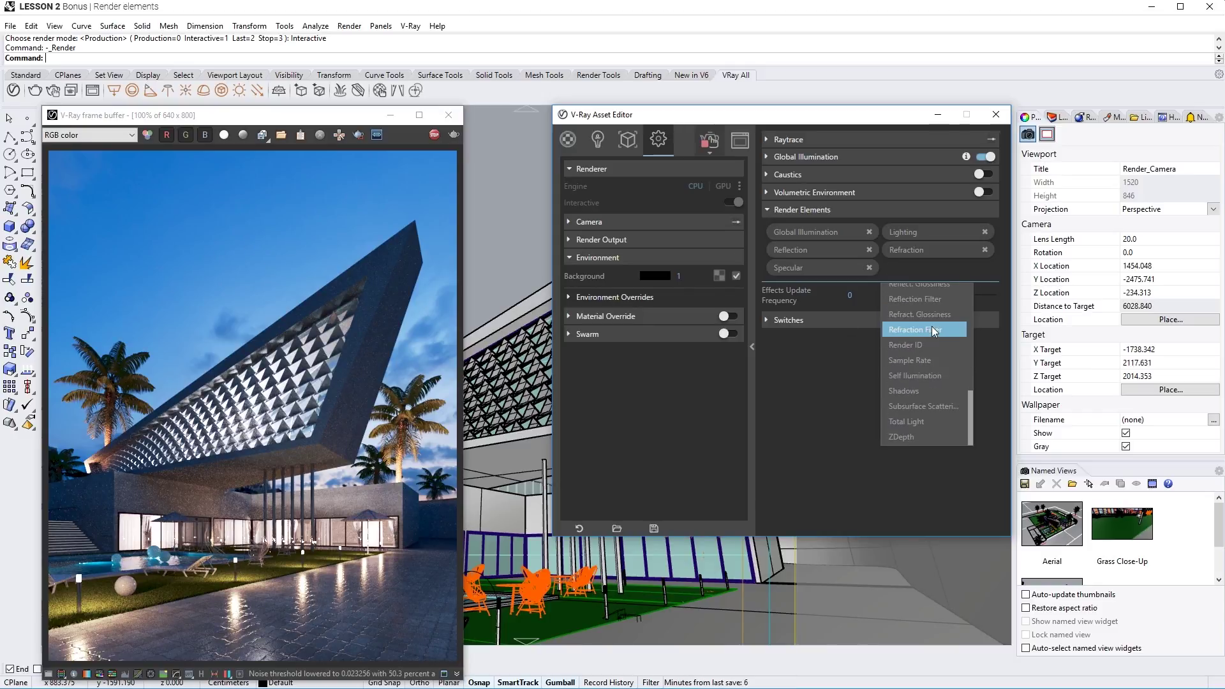
left_click(929, 375)
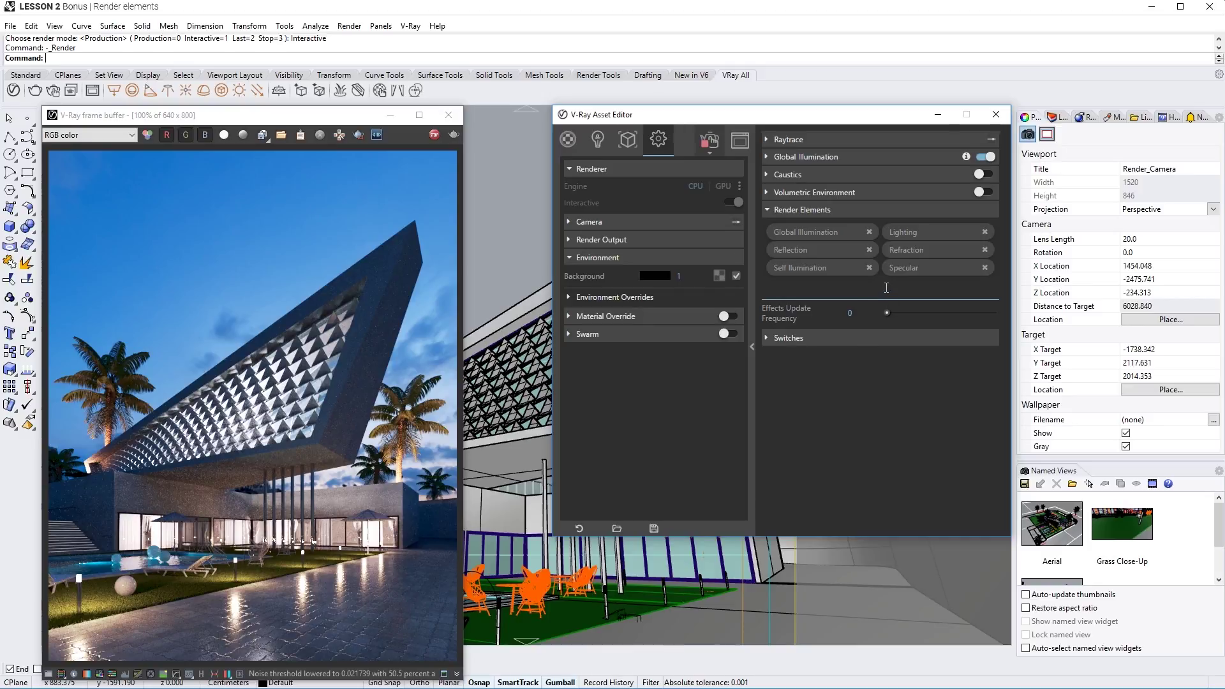
left_click(829, 287)
scroll(800, 376, "down", 1)
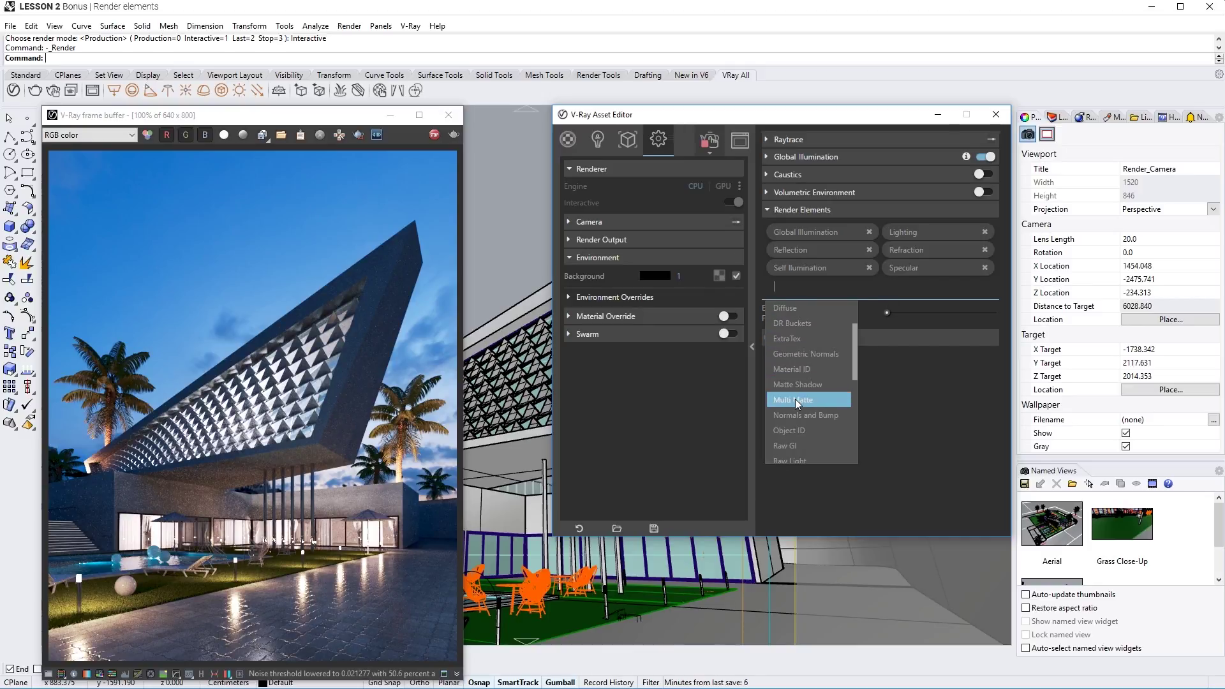
left_click(795, 399)
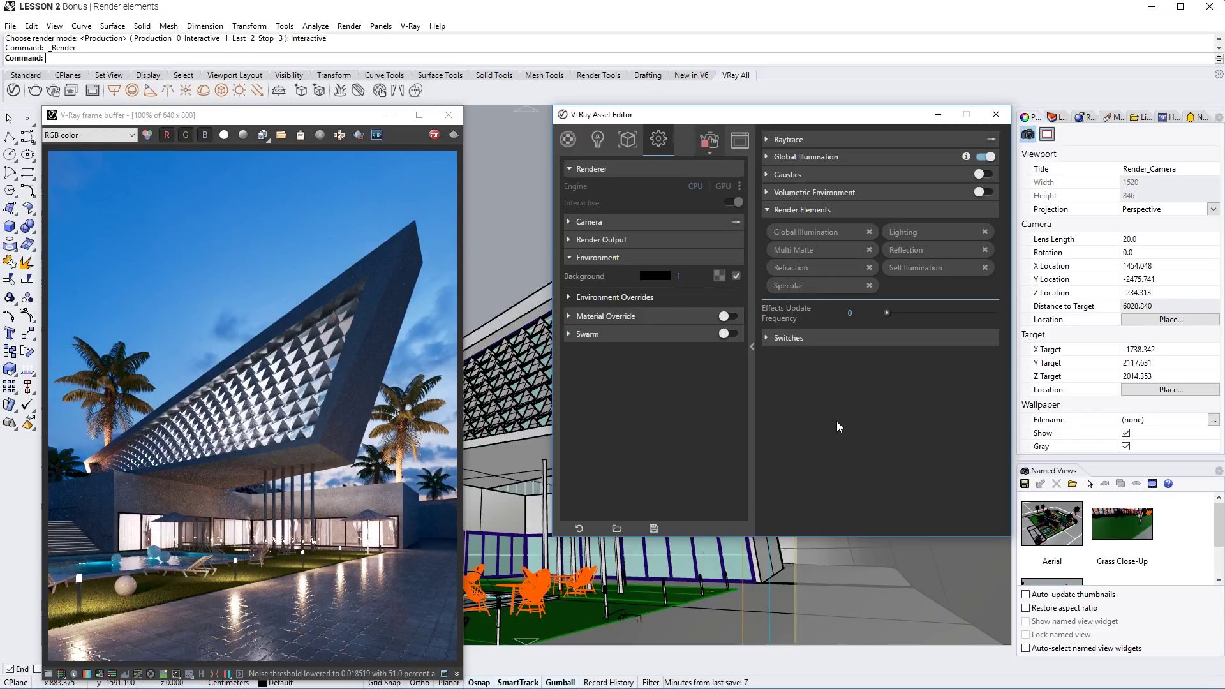
Step: Stop the interactive render and close both the V-Ray Asset Editor and the frame buffer
left_click(1012, 123)
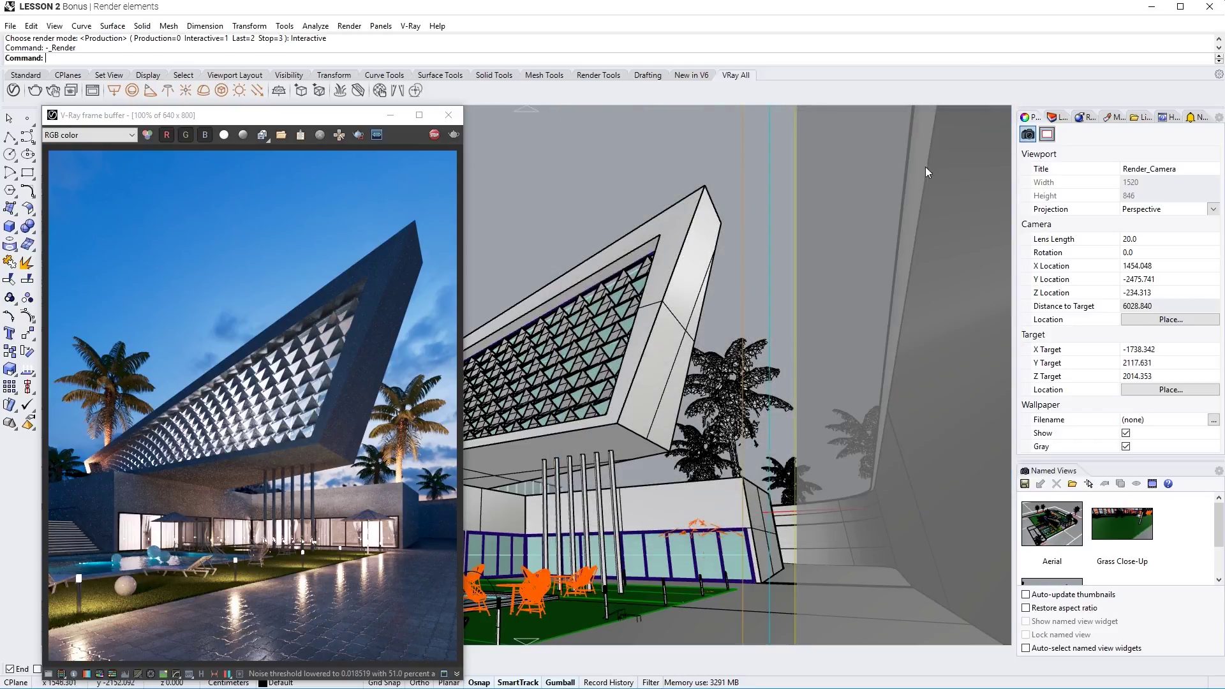
left_click(434, 135)
left_click(449, 116)
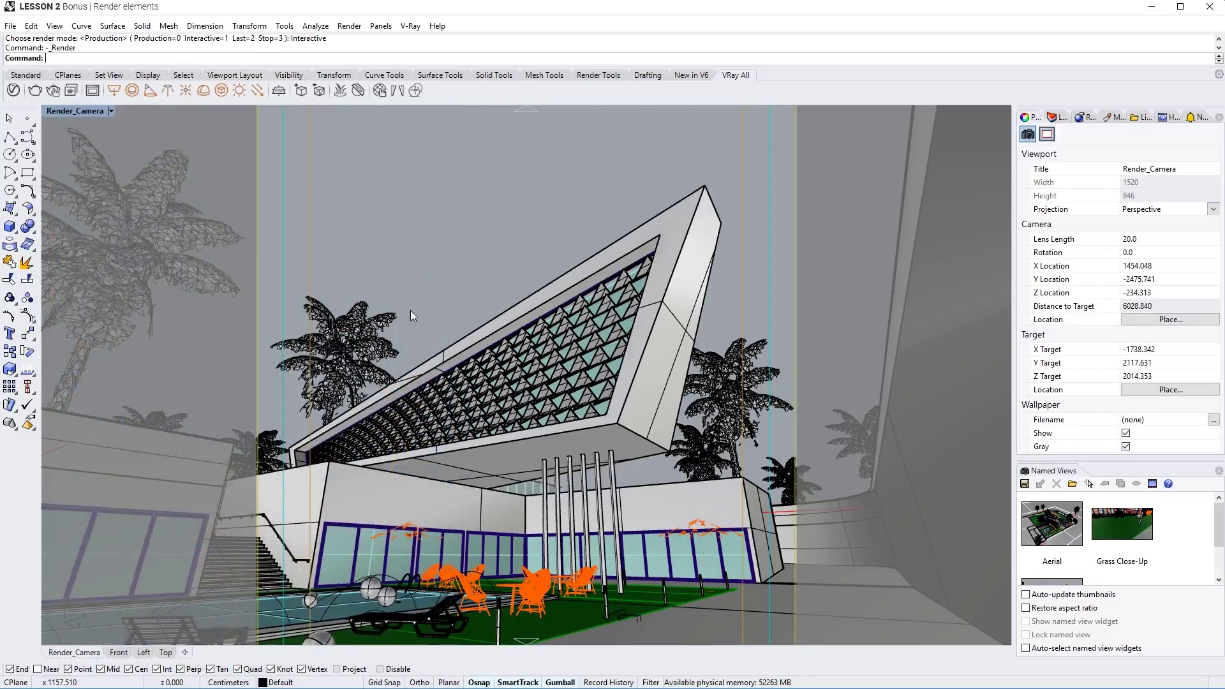
Step: Check the beach ball's V-Ray object ID and set the ground tiles' object ID to 2
left_click(374, 589)
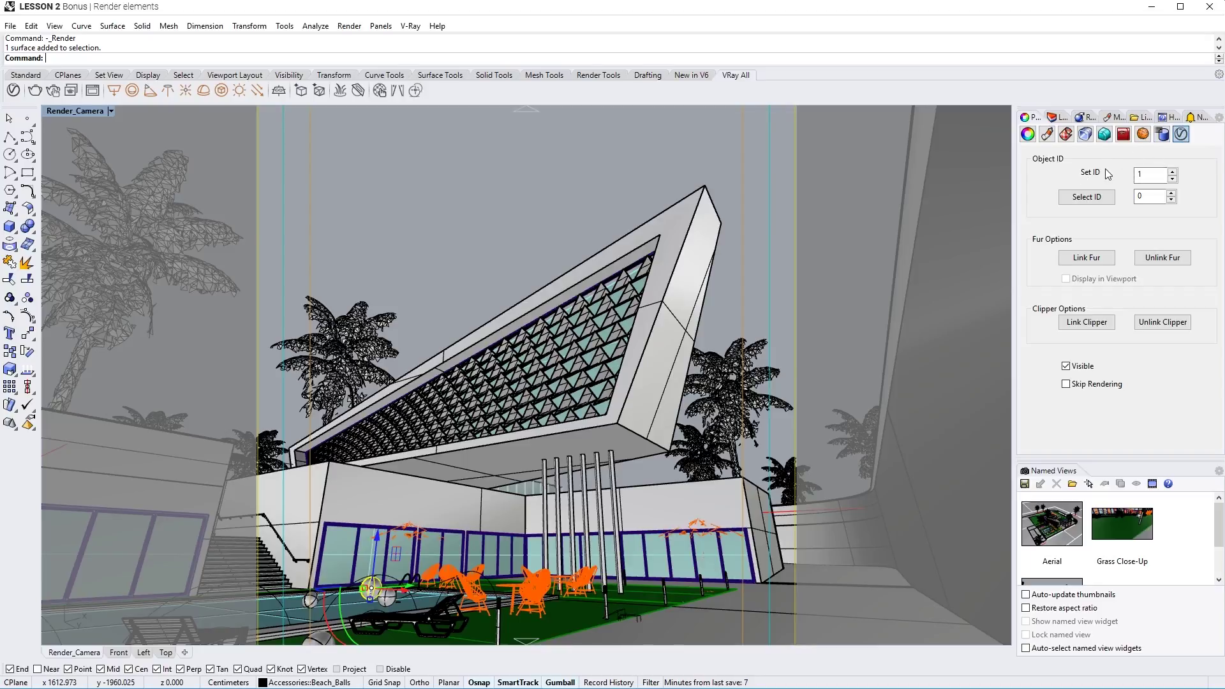
left_click(810, 495)
double_click(1141, 174)
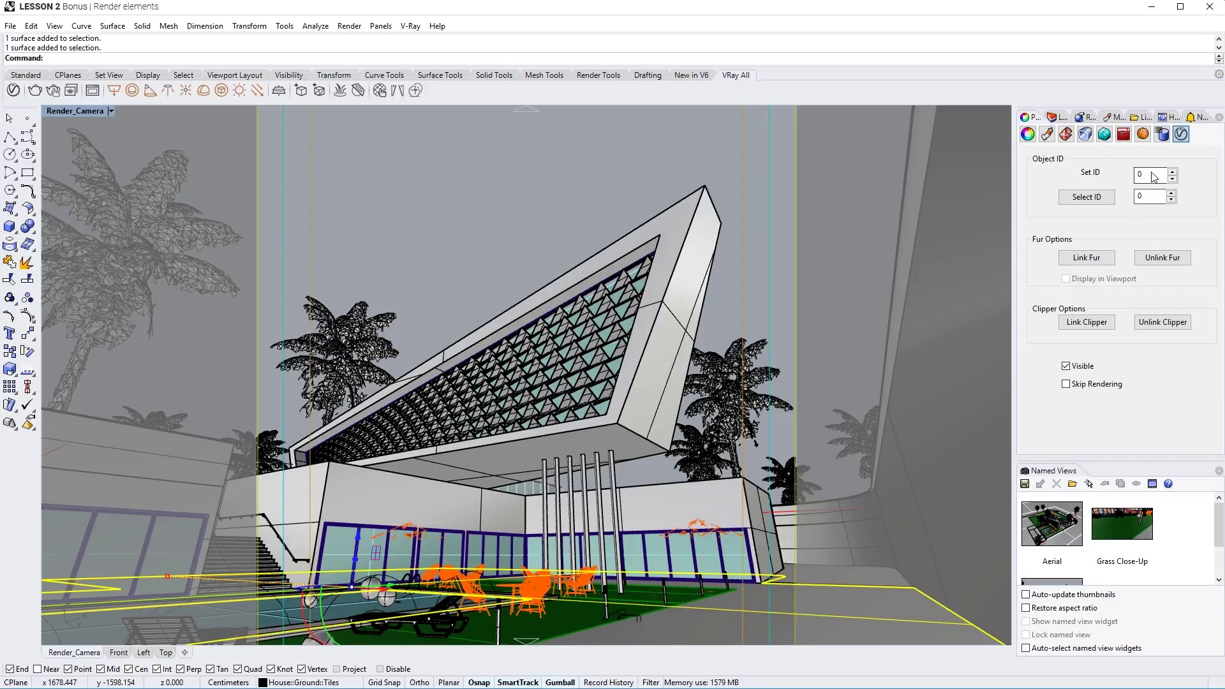
type("2")
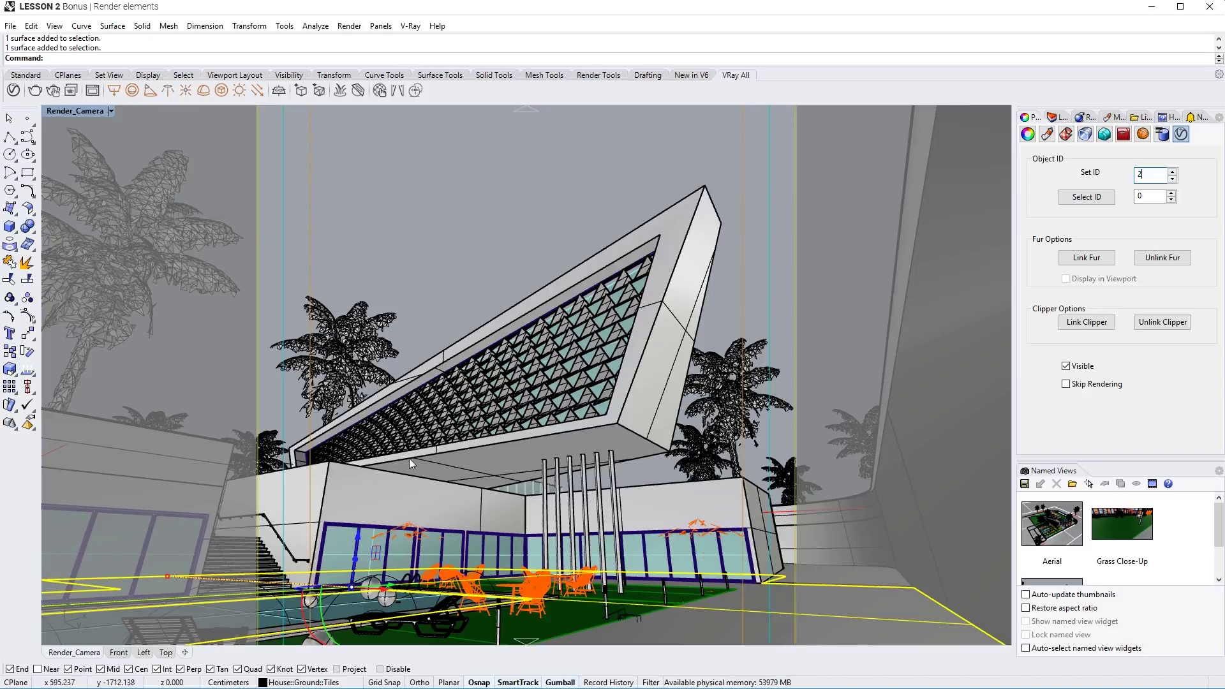
Step: Set the object ID of the ground-floor wall structure to 3 and of the upper-floor window blinds to 4
left_click(354, 530)
left_click(354, 526)
double_click(1142, 175)
type("3")
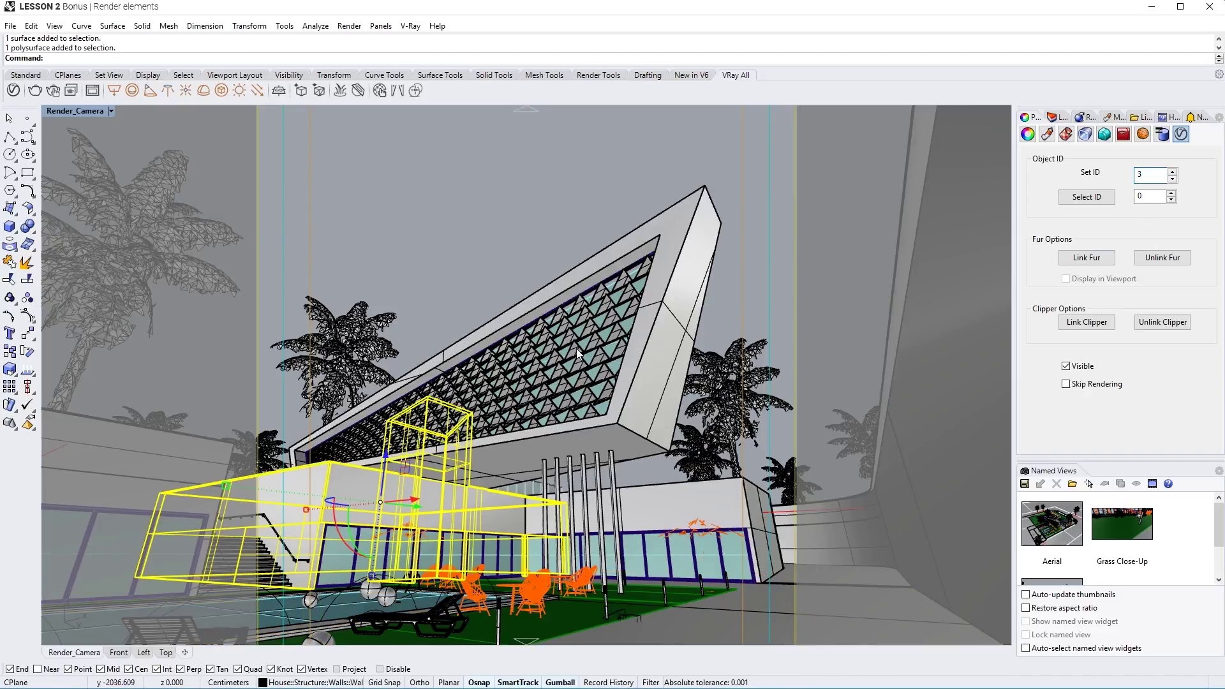
left_click(523, 357)
double_click(1139, 174)
type("44")
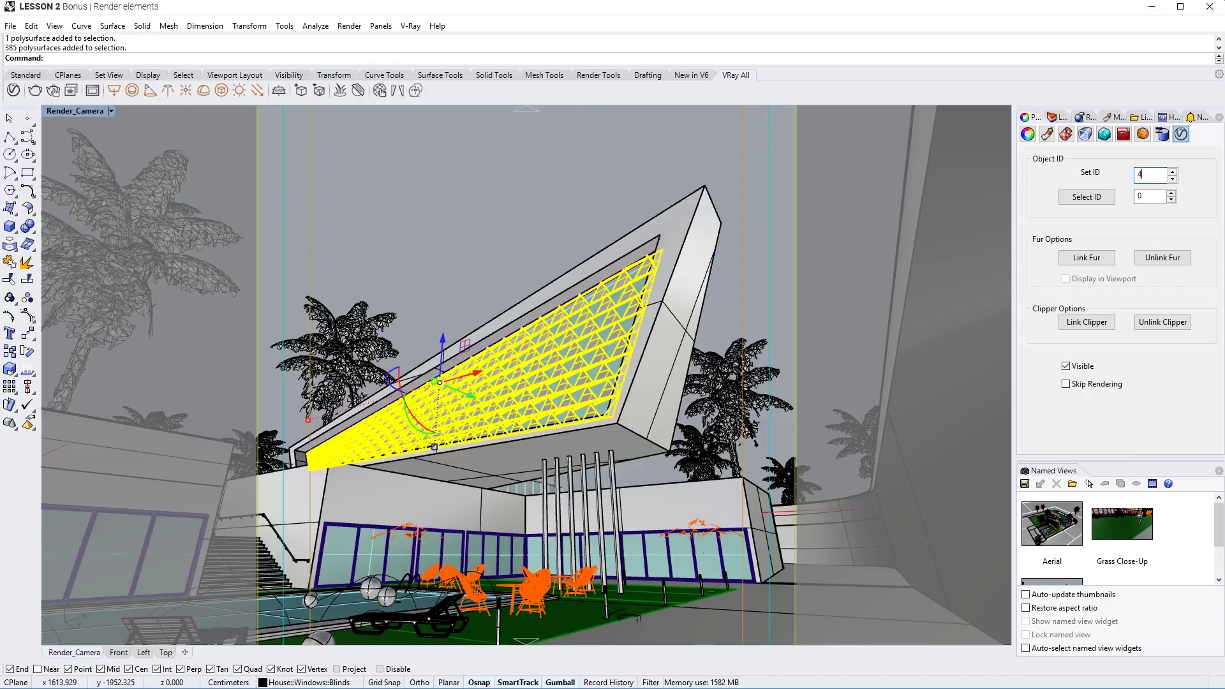
Step: Assign a V-Ray object ID to the slanted upper-floor shell around the blinds and clear the selection
left_click(707, 275)
double_click(1142, 174)
left_click(637, 182)
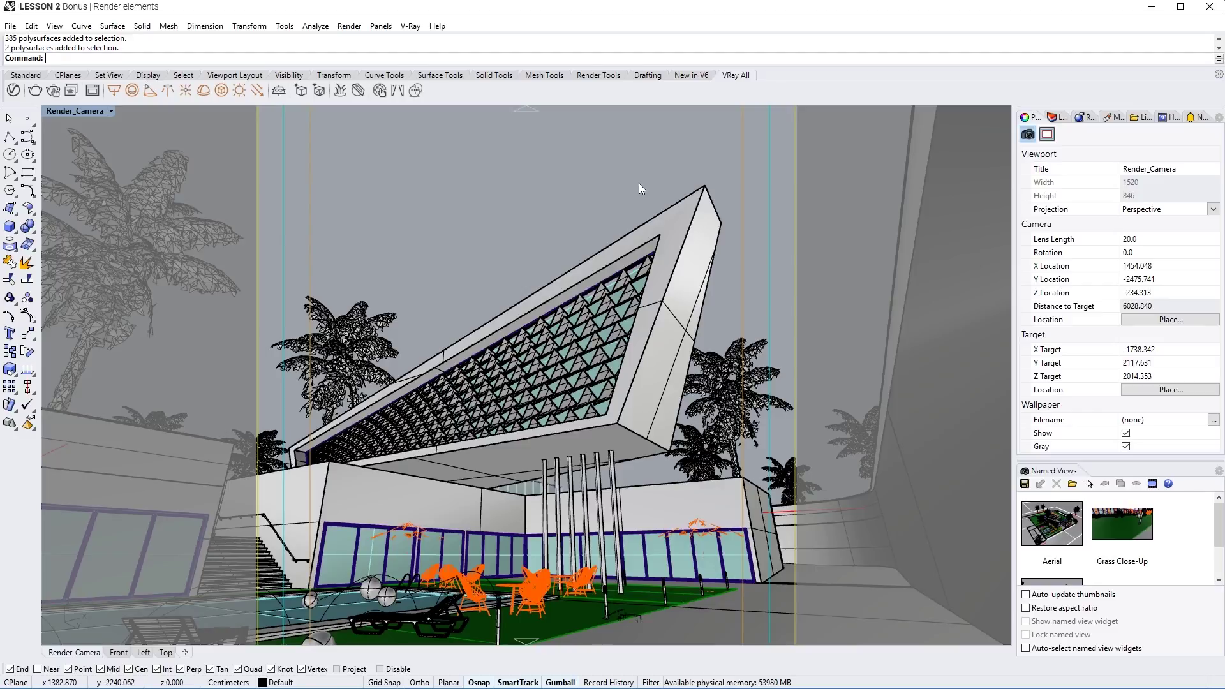
Step: Run a production render of the Render_Camera view and stop it after the image has refined
left_click(35, 90)
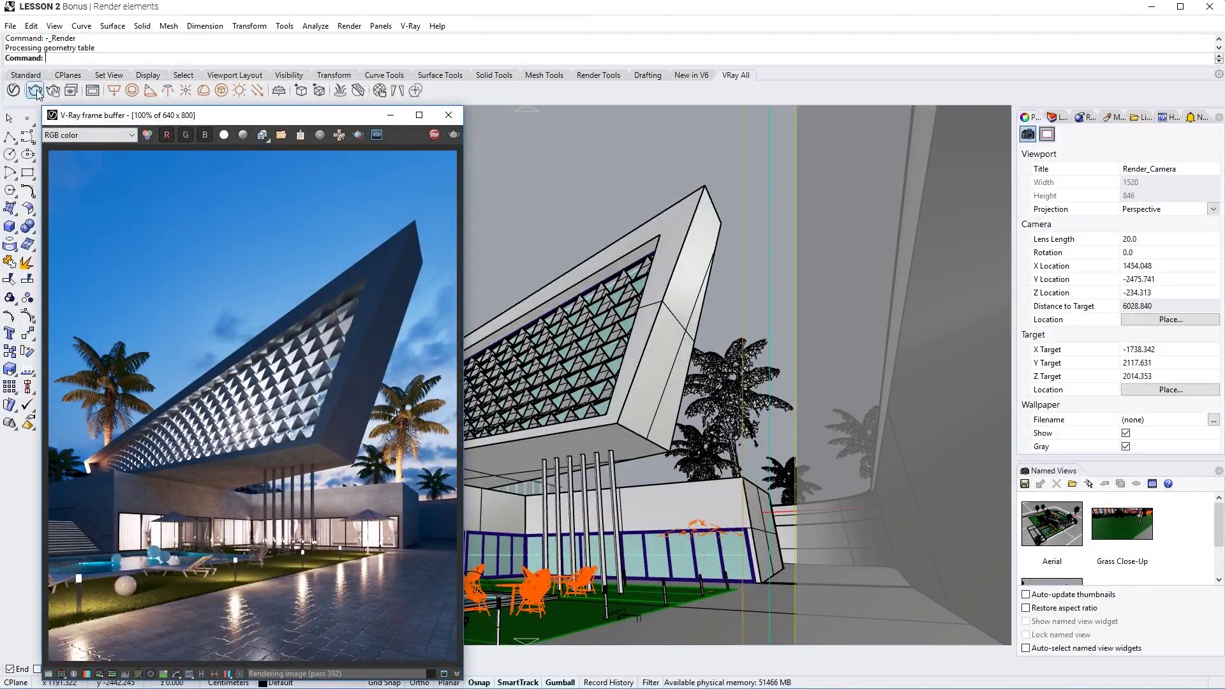
left_click(433, 135)
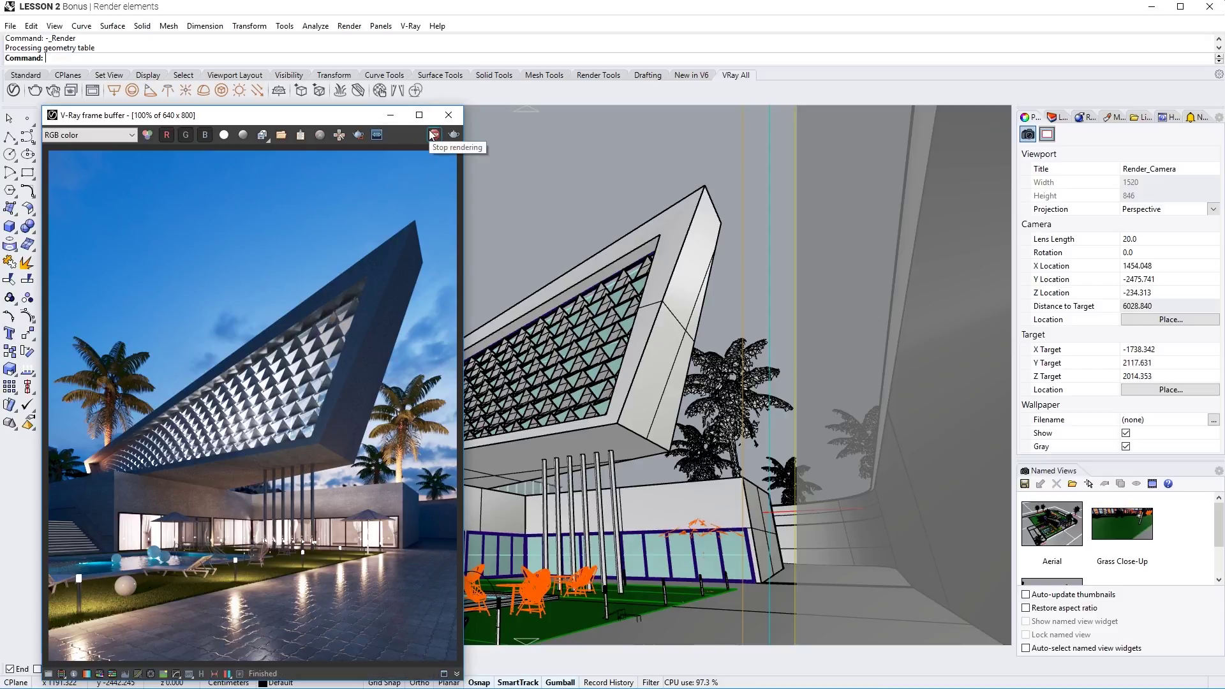
Step: Review the Reflections, Refractions, Lighting and GI channels of the finished render in the V-Ray frame buffer
left_click(123, 136)
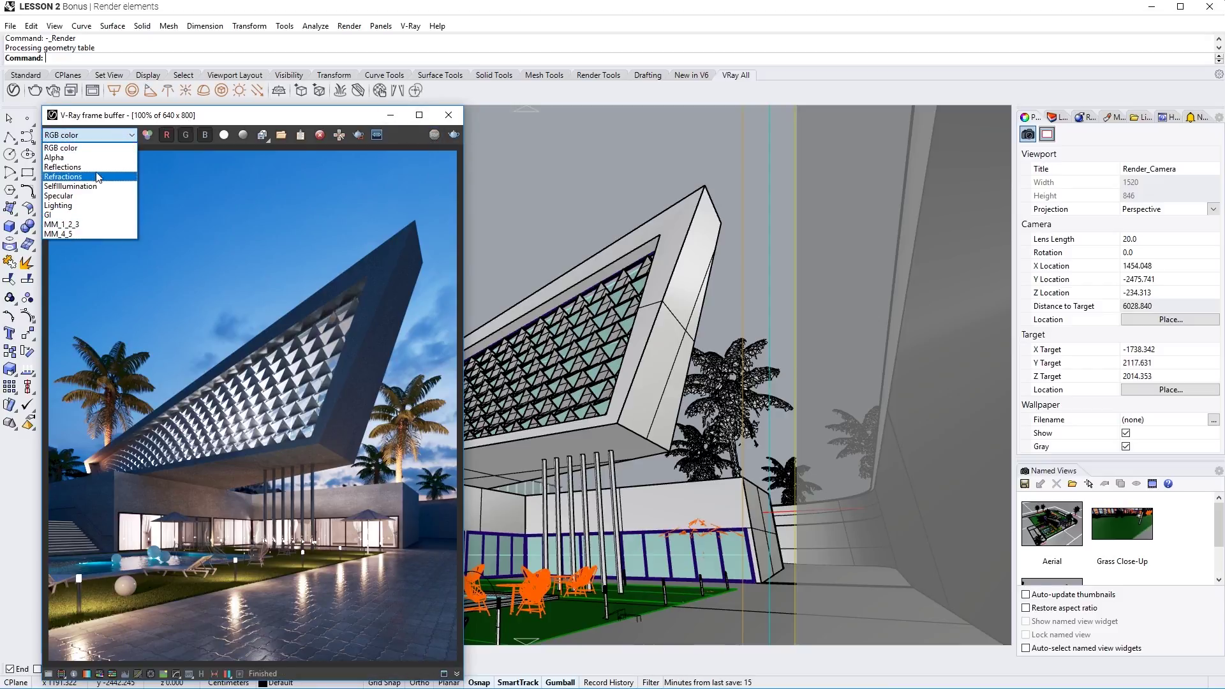
left_click(95, 167)
left_click(93, 140)
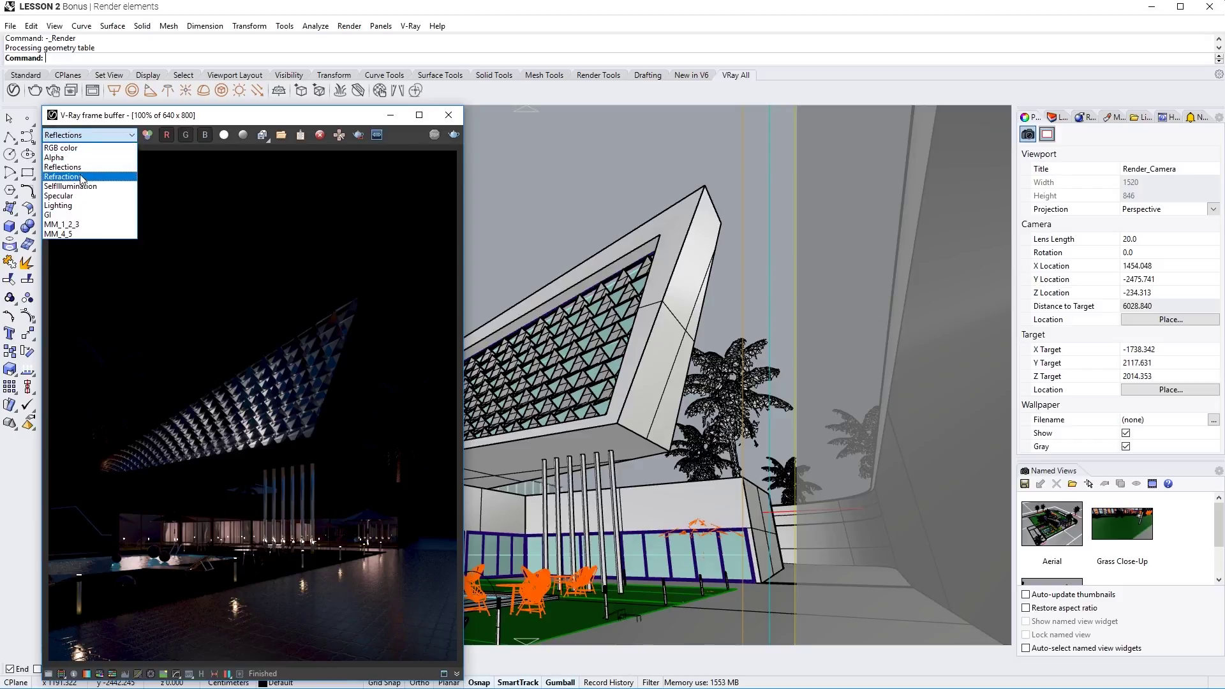
left_click(81, 177)
left_click(82, 137)
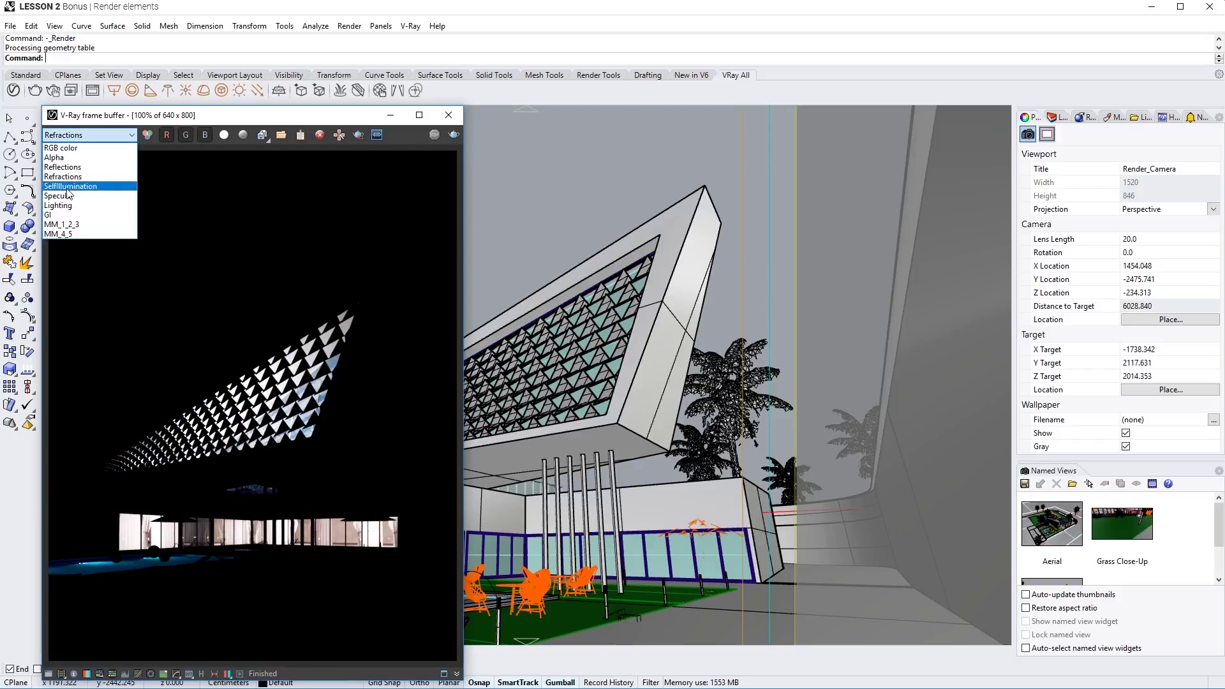
left_click(66, 205)
left_click(78, 136)
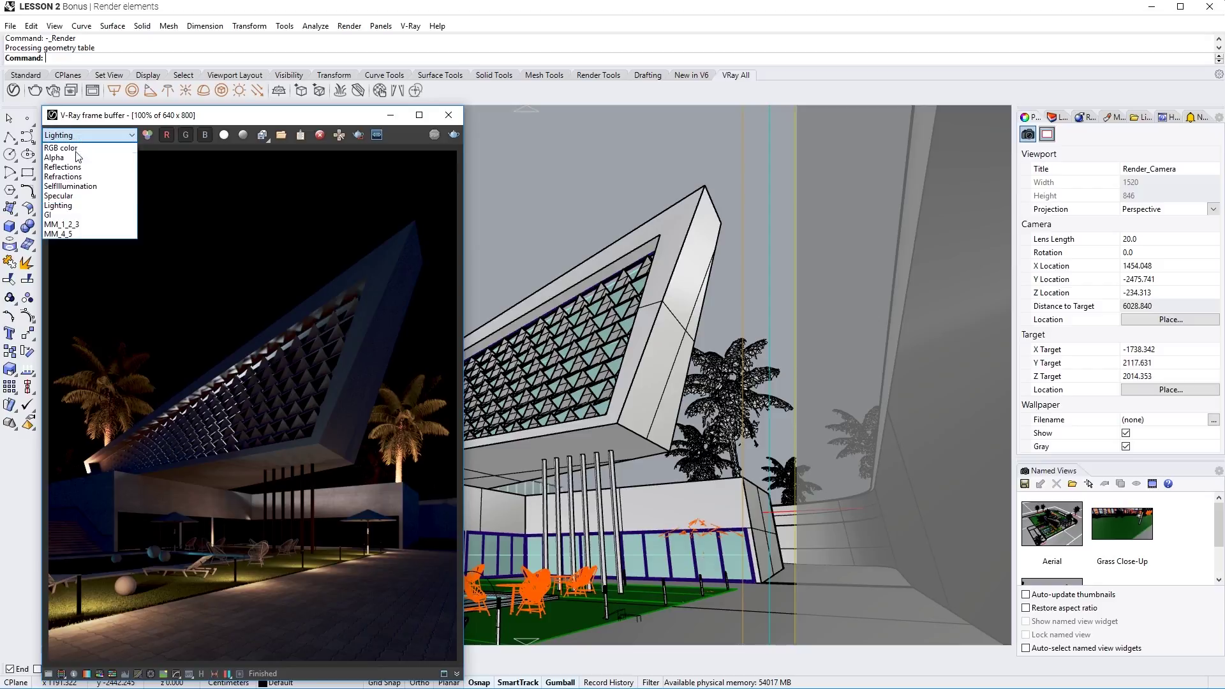
left_click(62, 215)
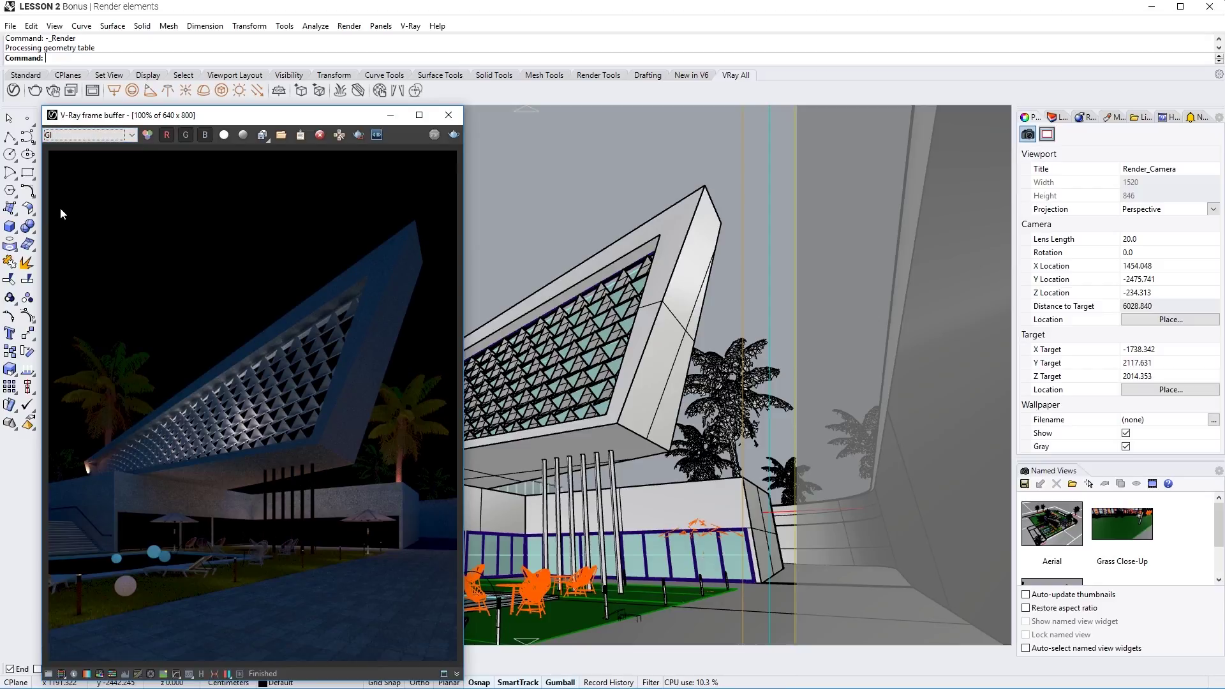
Step: Open the V-Ray Asset Editor and view the MM_1_2_3 and MM_4_5 multi matte channels in the frame buffer
left_click(74, 139)
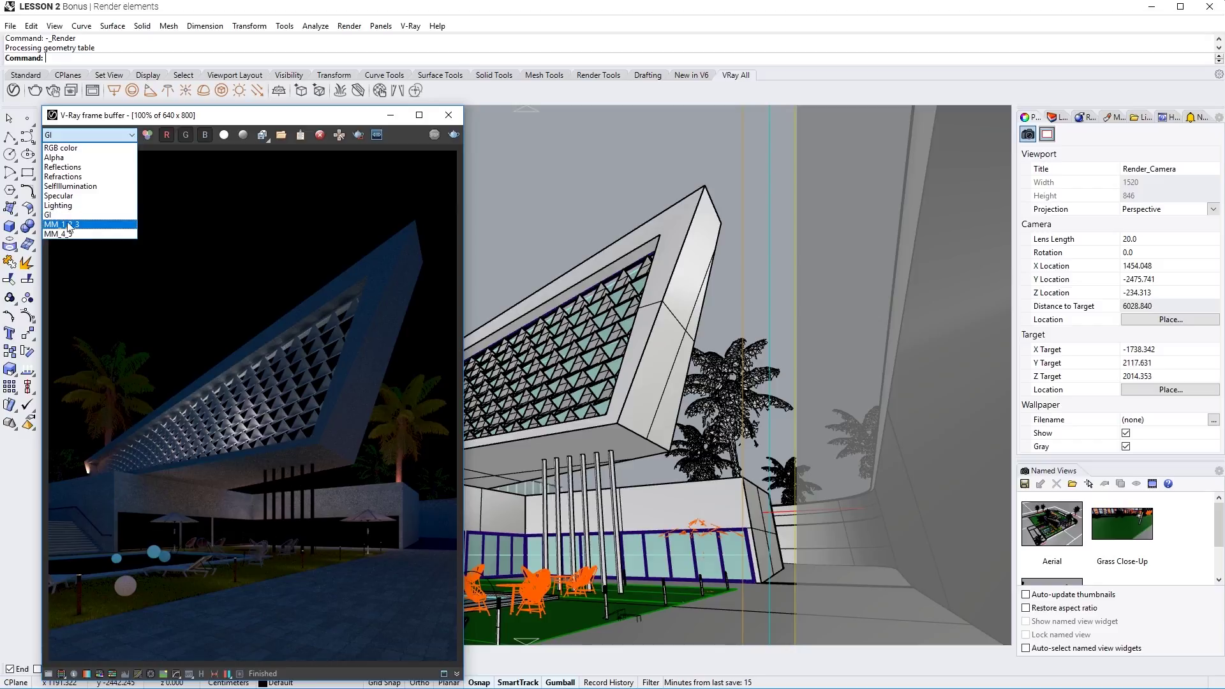
left_click(14, 92)
left_click(14, 91)
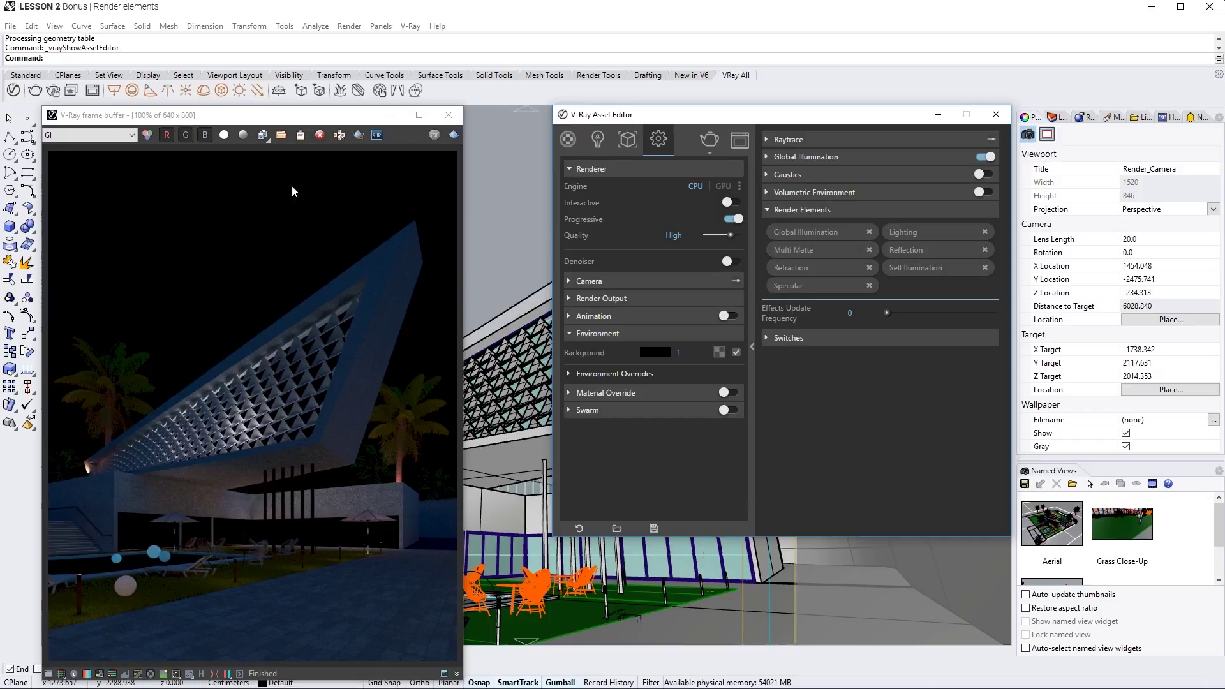
left_click(86, 137)
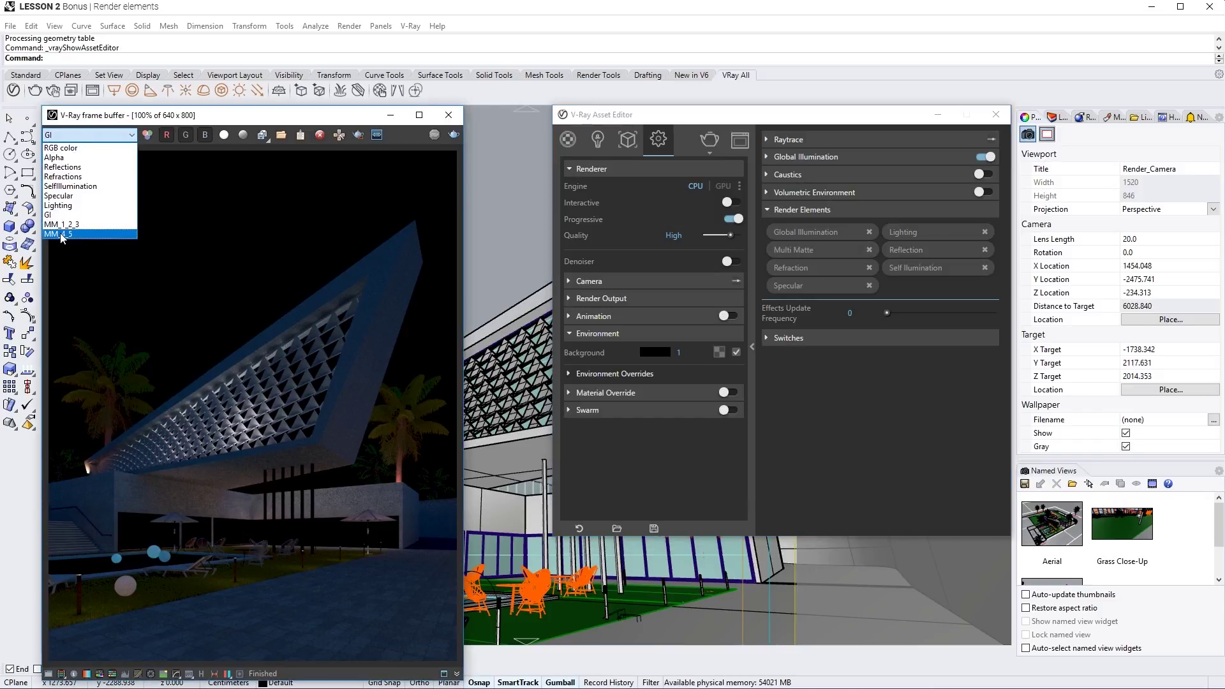
left_click(62, 225)
left_click(64, 135)
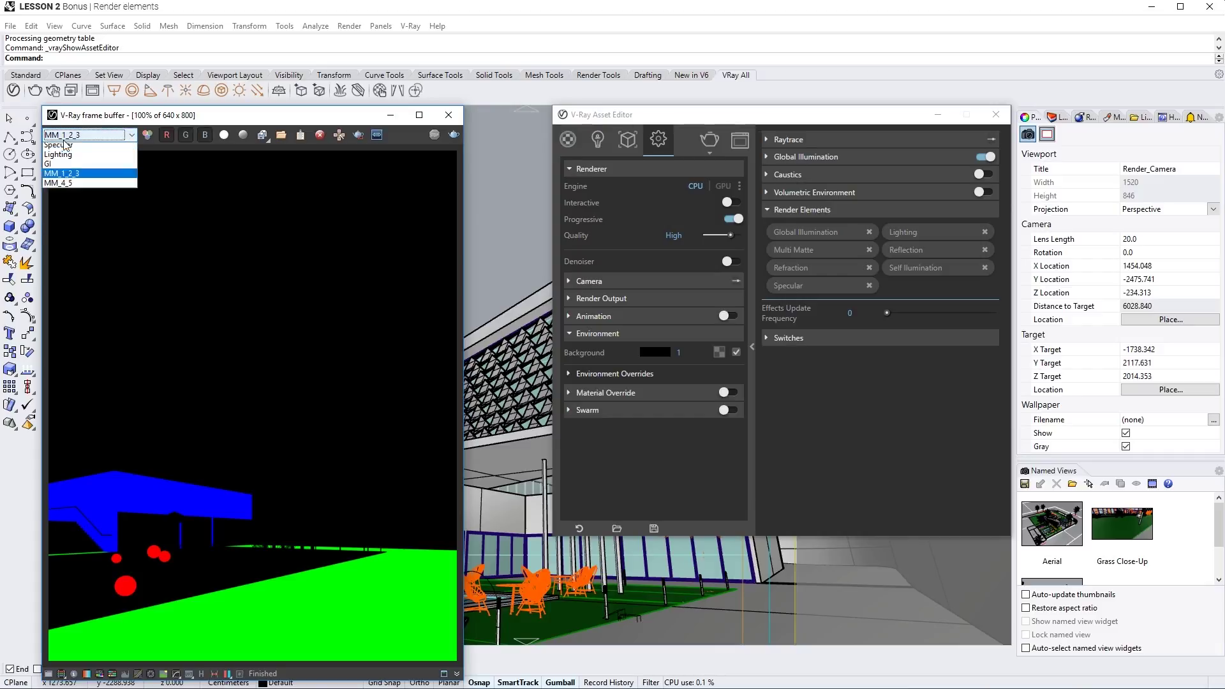
left_click(58, 237)
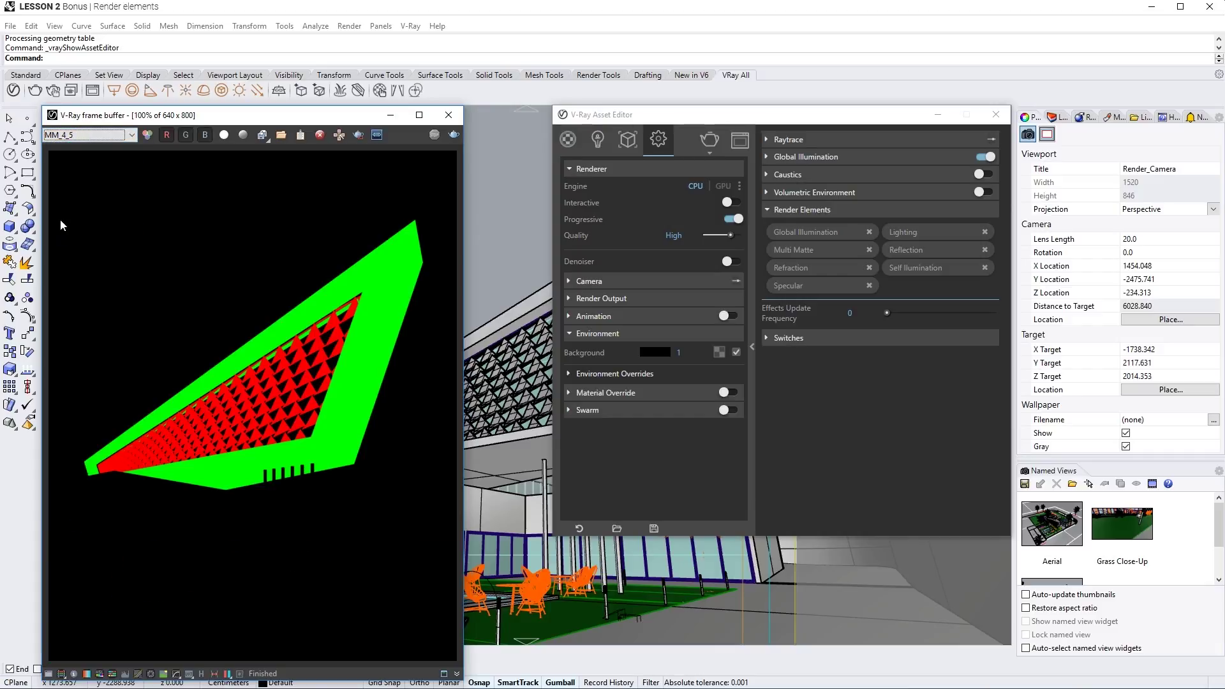
Step: Return the frame buffer to the RGB color channel and save all image channels to separate files
left_click(69, 135)
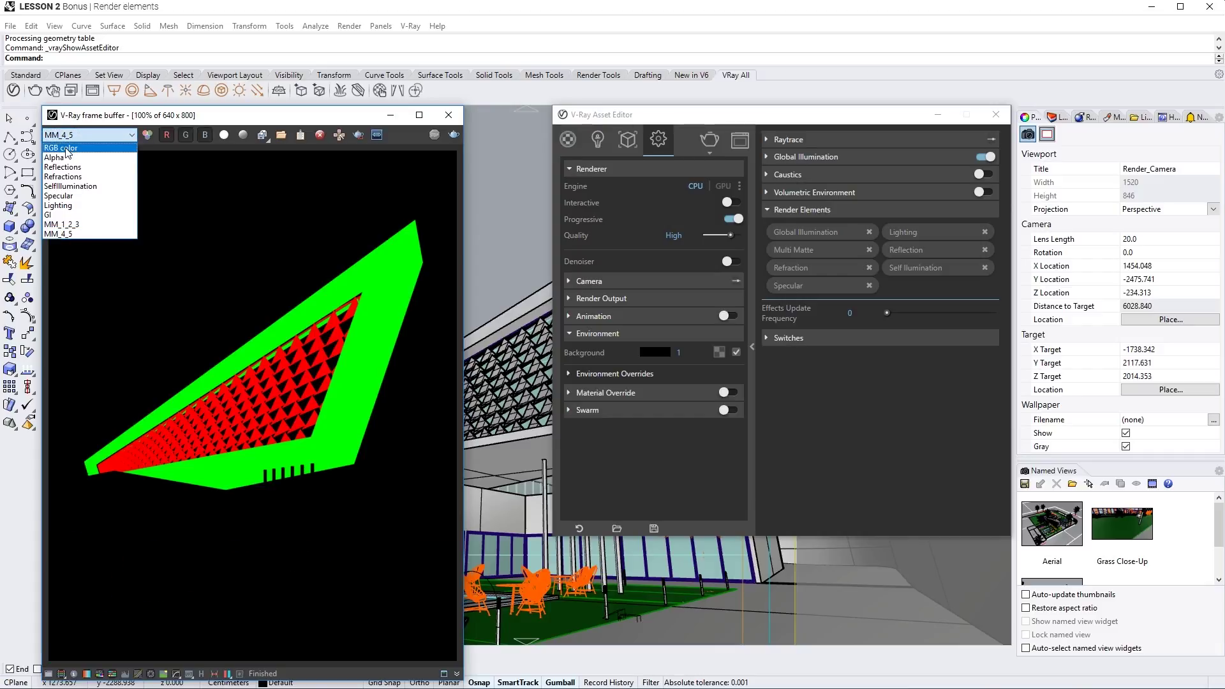
left_click(67, 152)
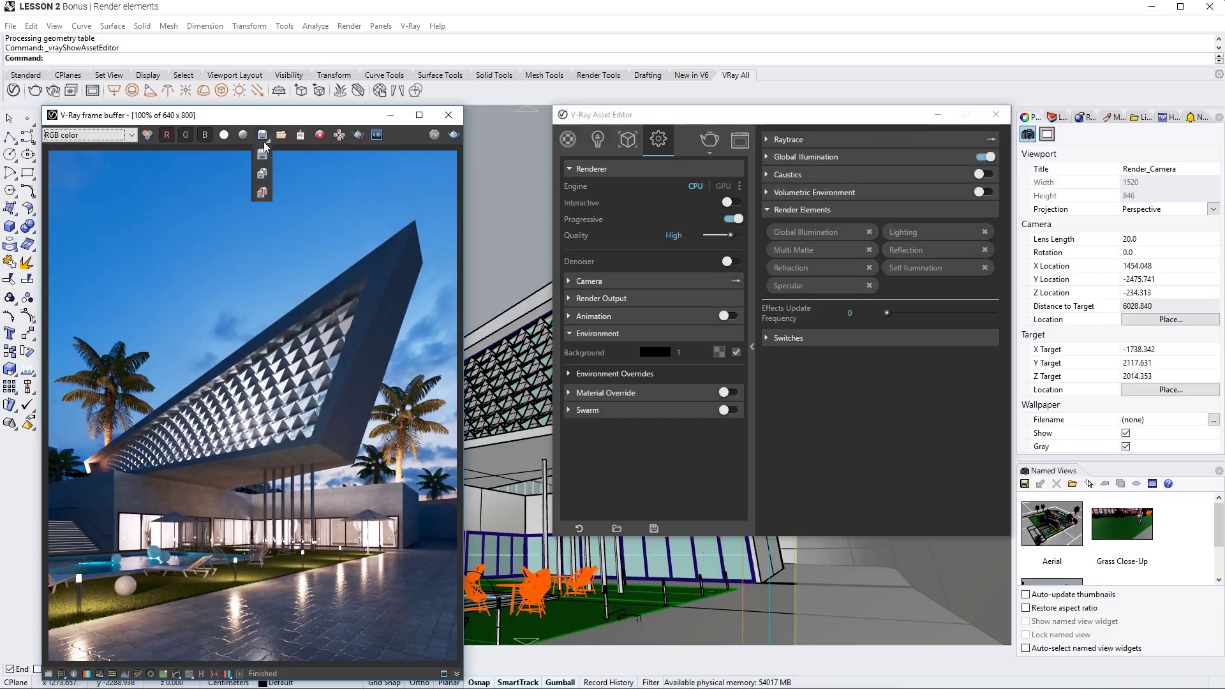
left_click(261, 176)
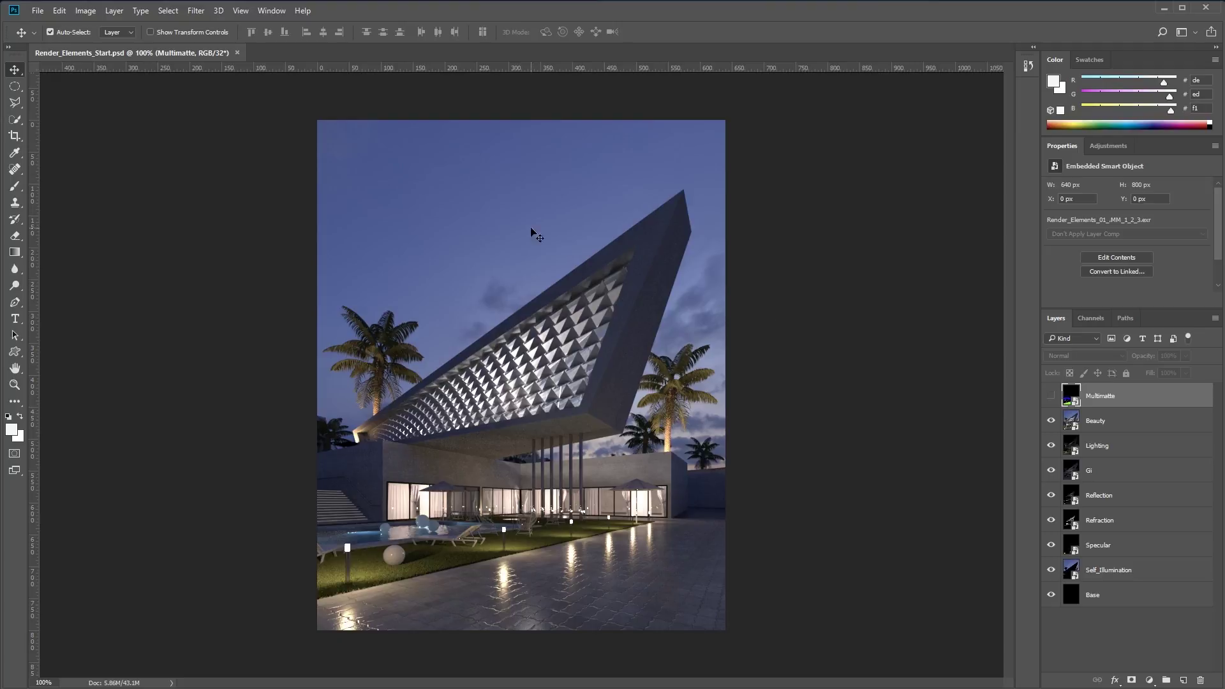
Step: Switch to Photoshop and check the color mode and bit depth of Render_Elements_Start.psd
left_click(84, 11)
mouse_move(168, 31)
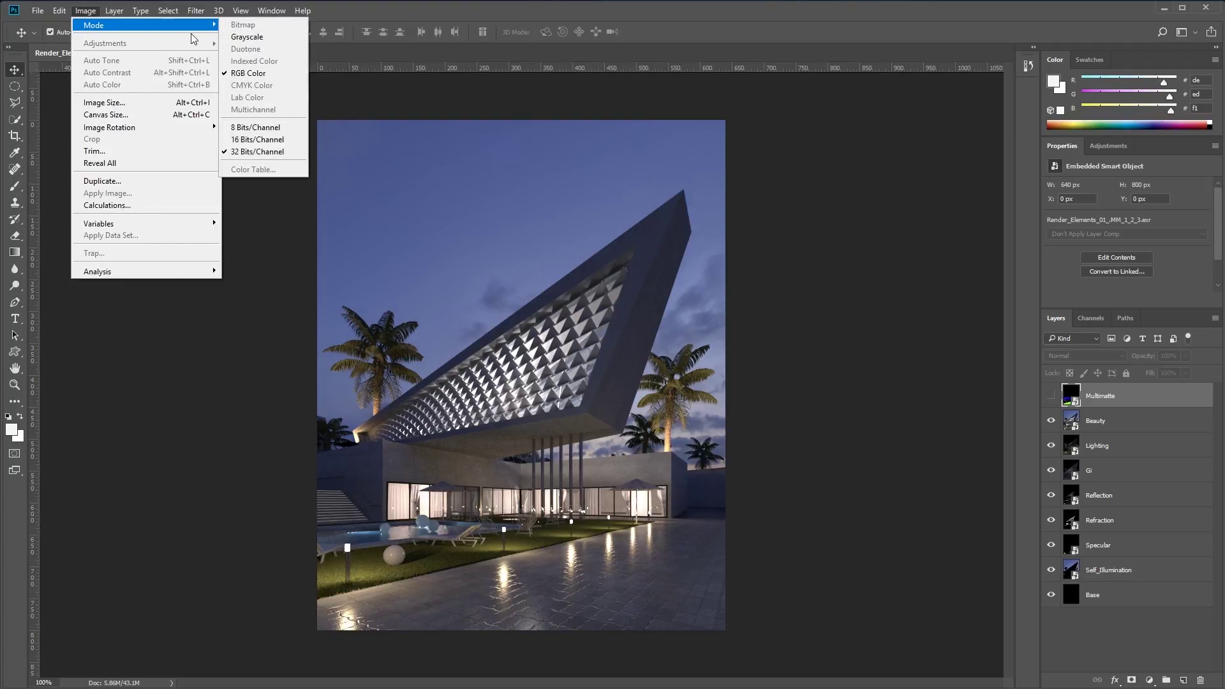
left_click(784, 206)
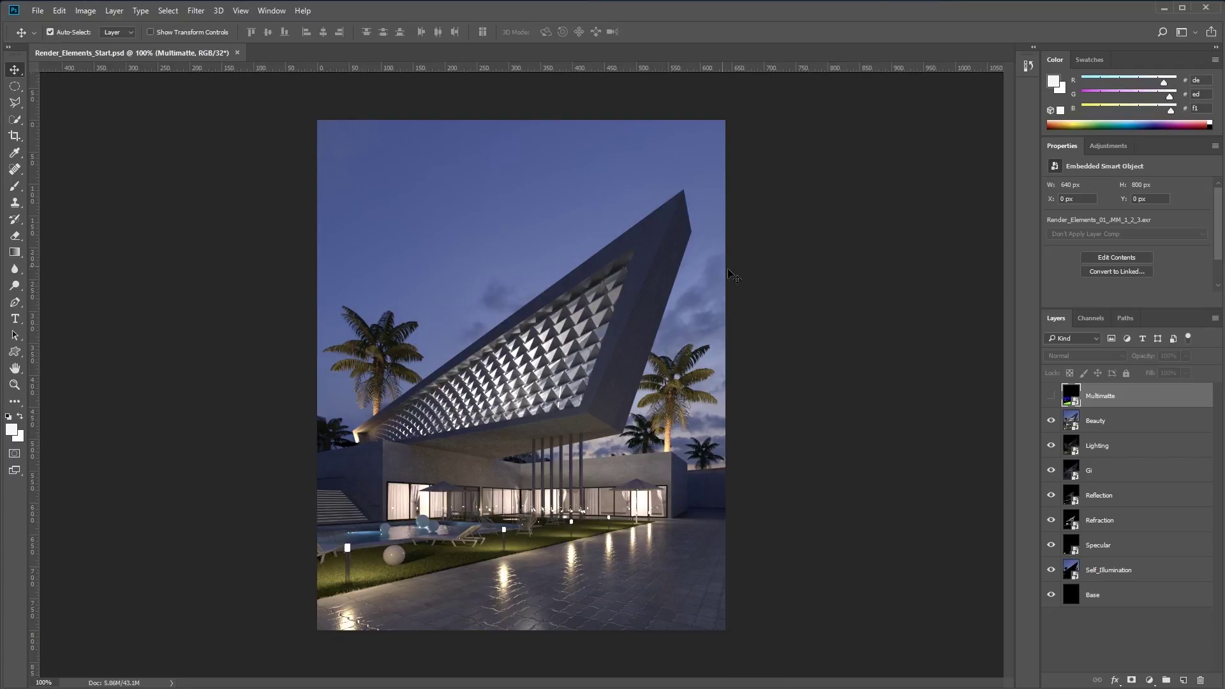
Step: Hide the Beauty layer and set the blend mode of the Lighting and Gi layers to Linear Dodge (Add)
left_click(1048, 422)
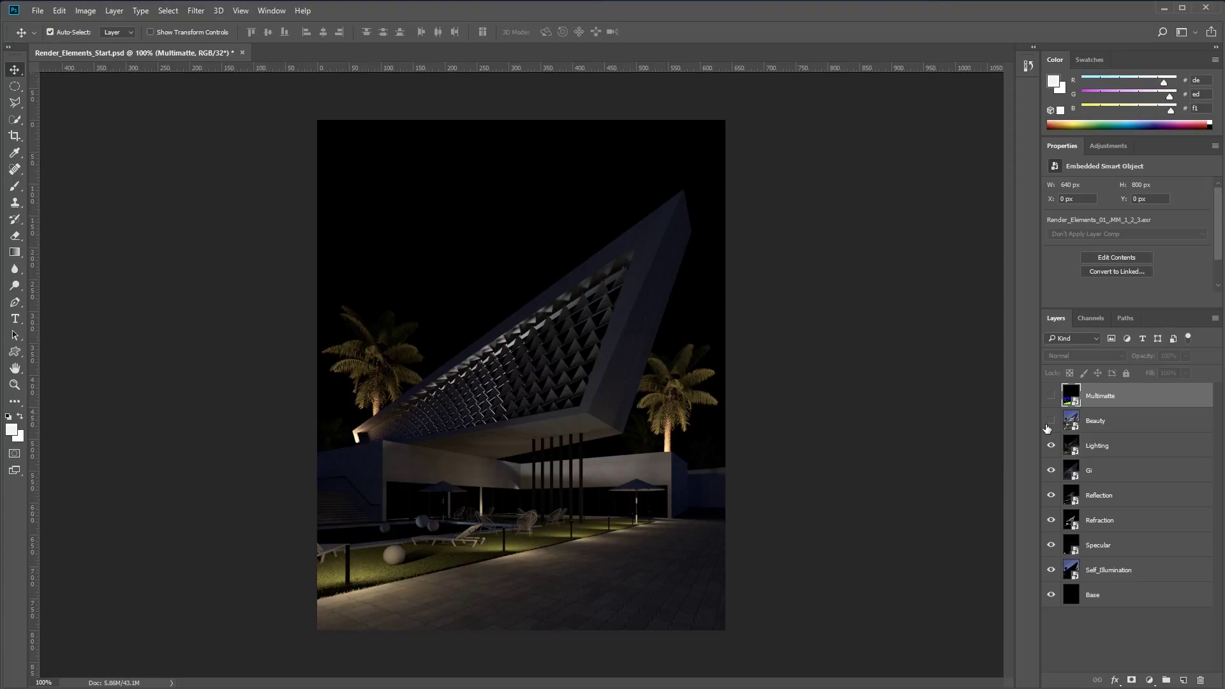
left_click(1099, 450)
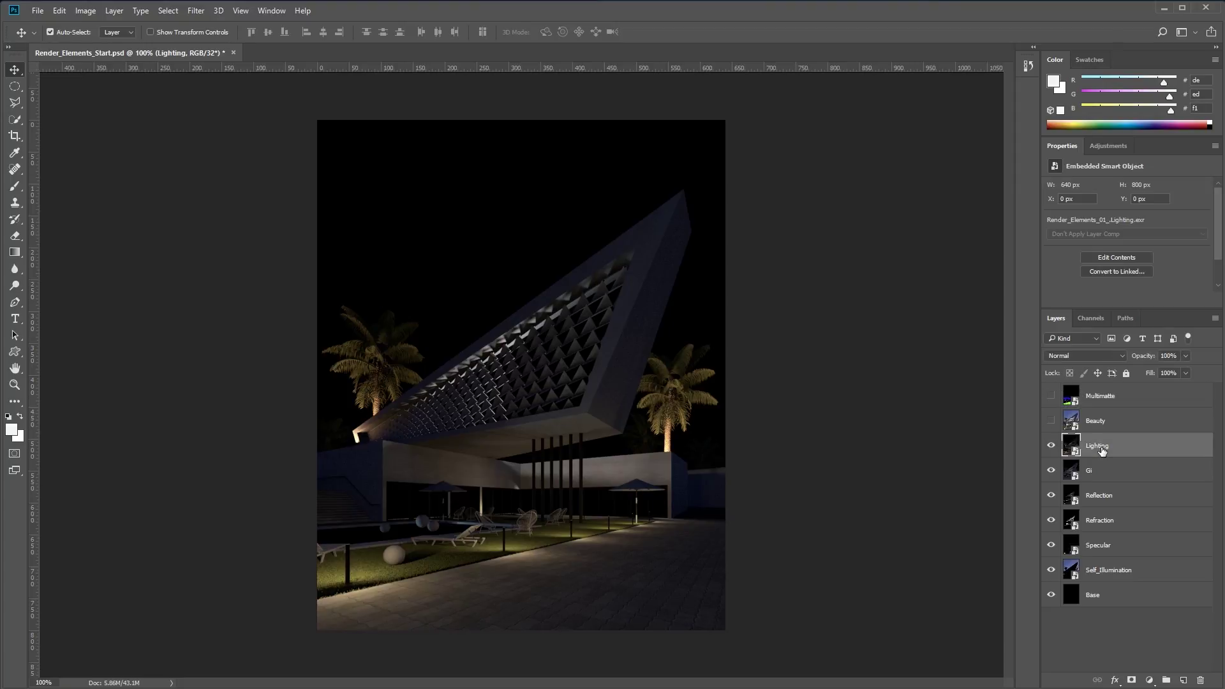
left_click(1070, 356)
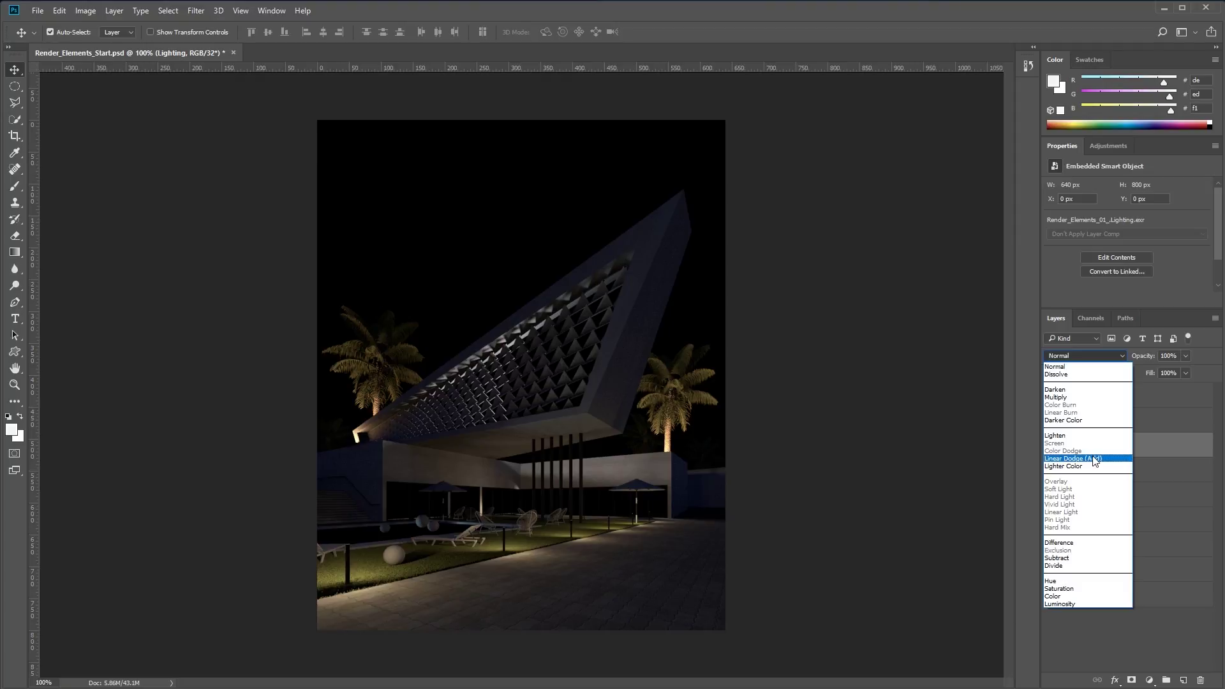
left_click(1093, 460)
left_click(1092, 470)
left_click(1084, 355)
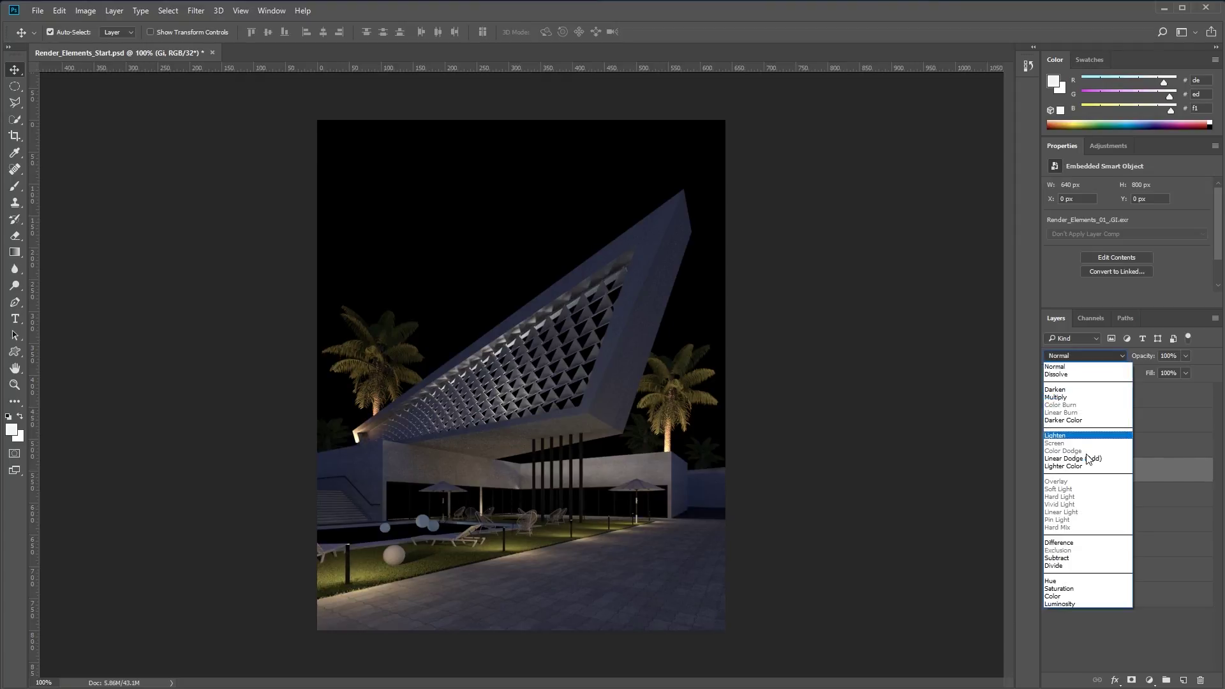
left_click(1078, 458)
Step: Set the Reflection, Refraction and Specular layers to Linear Dodge (Add) and deselect all layers
left_click(1098, 495)
left_click(1084, 355)
left_click(1078, 458)
left_click(1098, 520)
left_click(1084, 355)
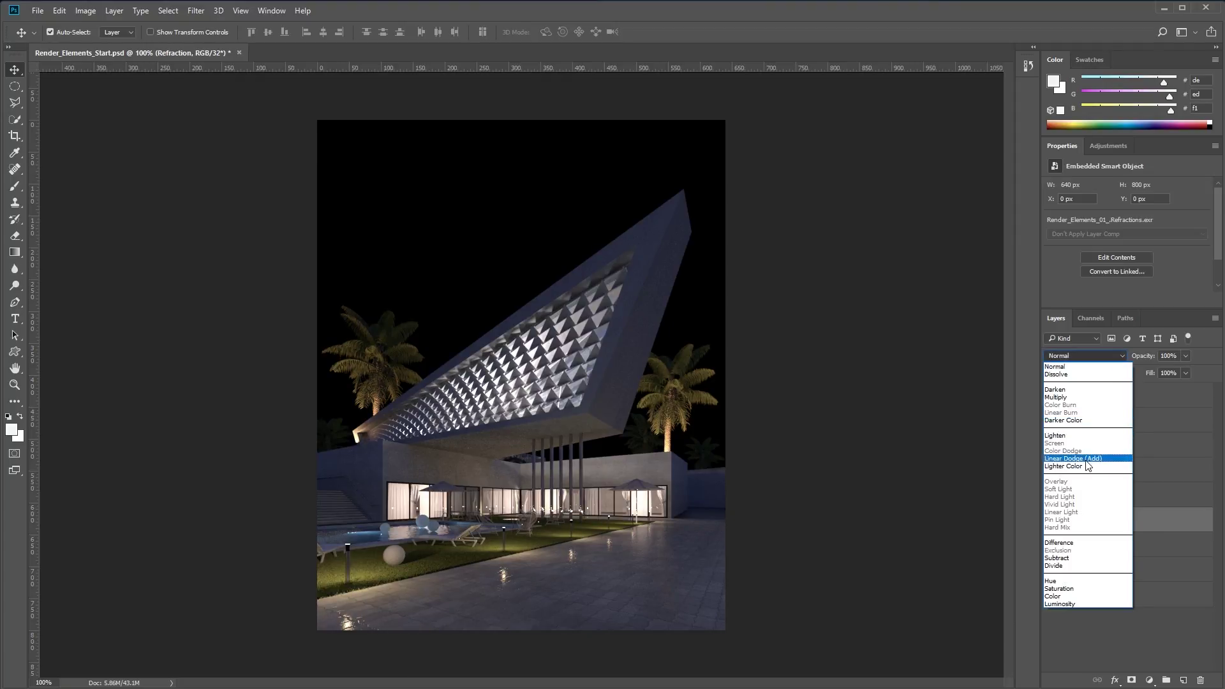
left_click(1078, 458)
left_click(1099, 545)
left_click(1085, 355)
left_click(1078, 458)
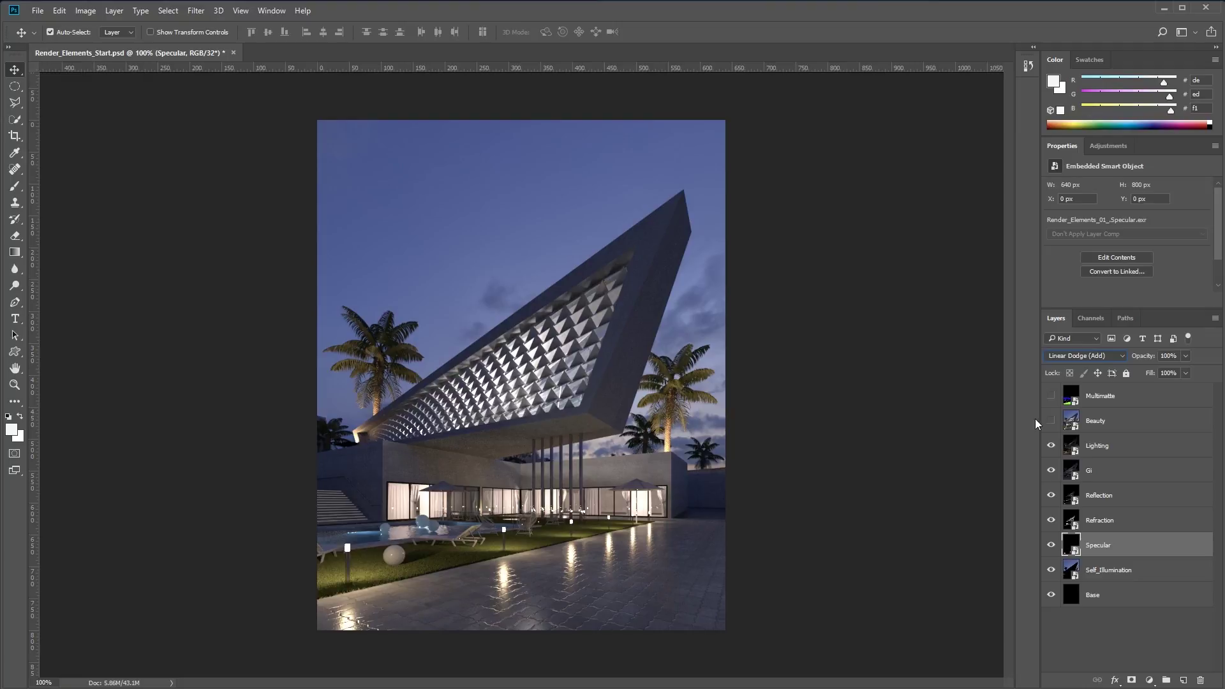
left_click(870, 370)
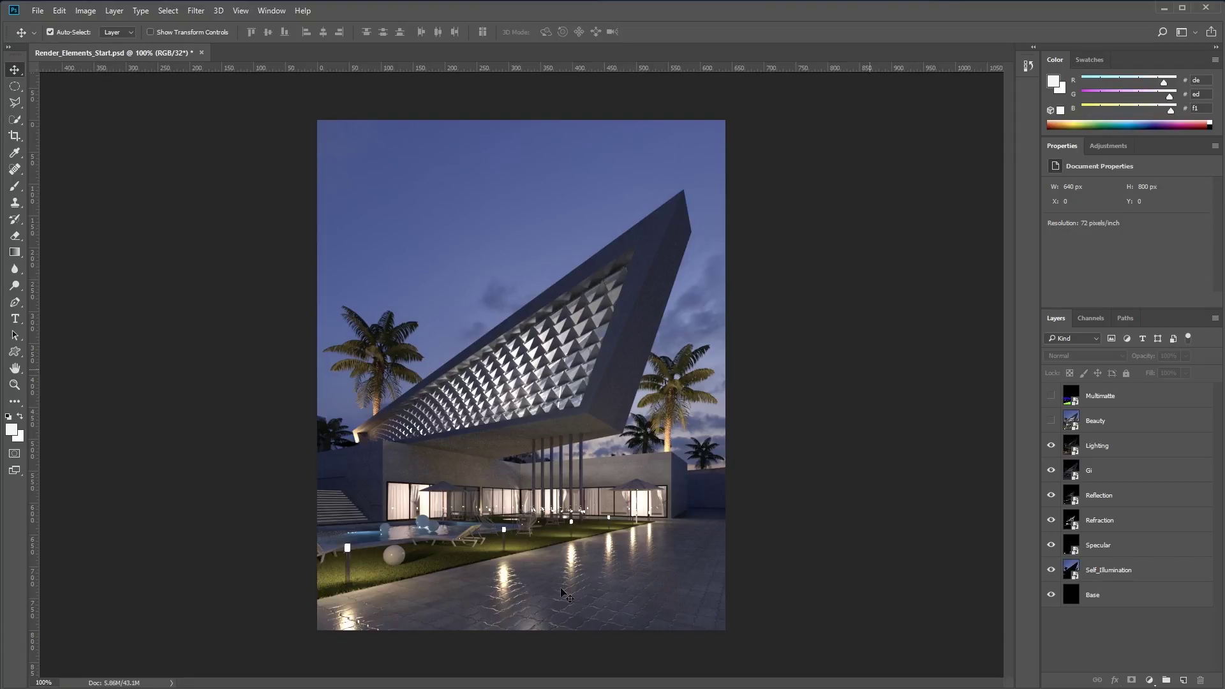
Step: Show the Multimatte layer, load its Green channel as a selection of the ground tiles, and hide the layer again
left_click(1052, 397)
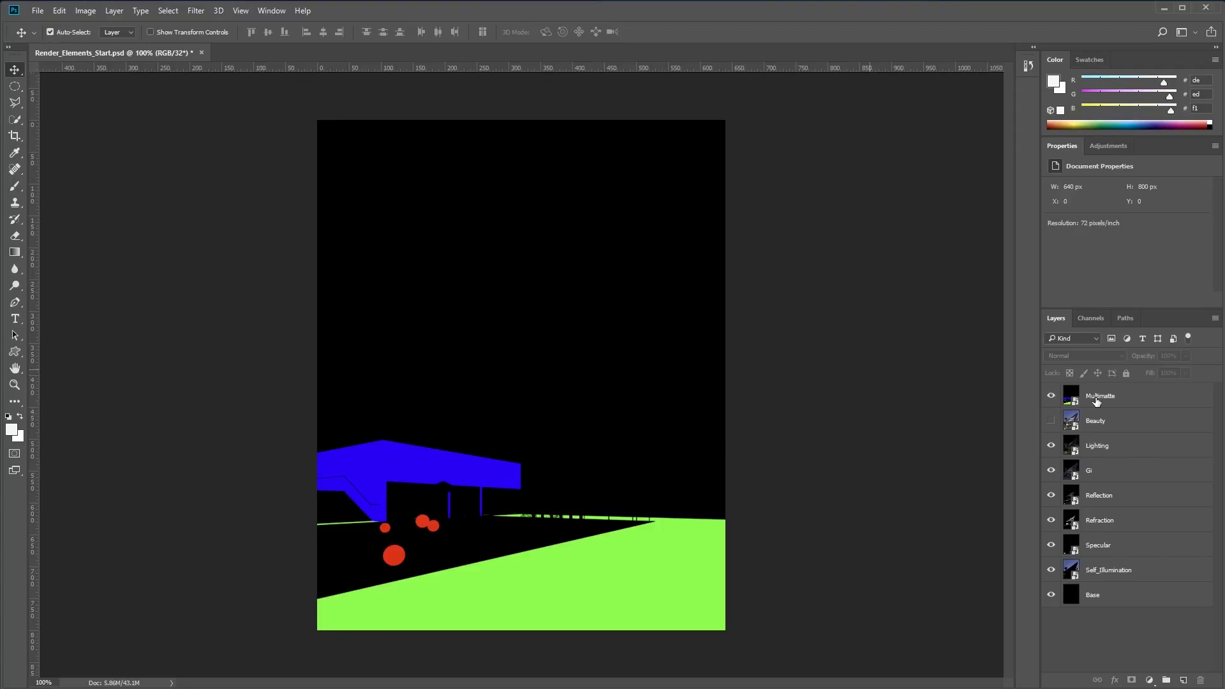
left_click(1101, 399)
left_click(1092, 319)
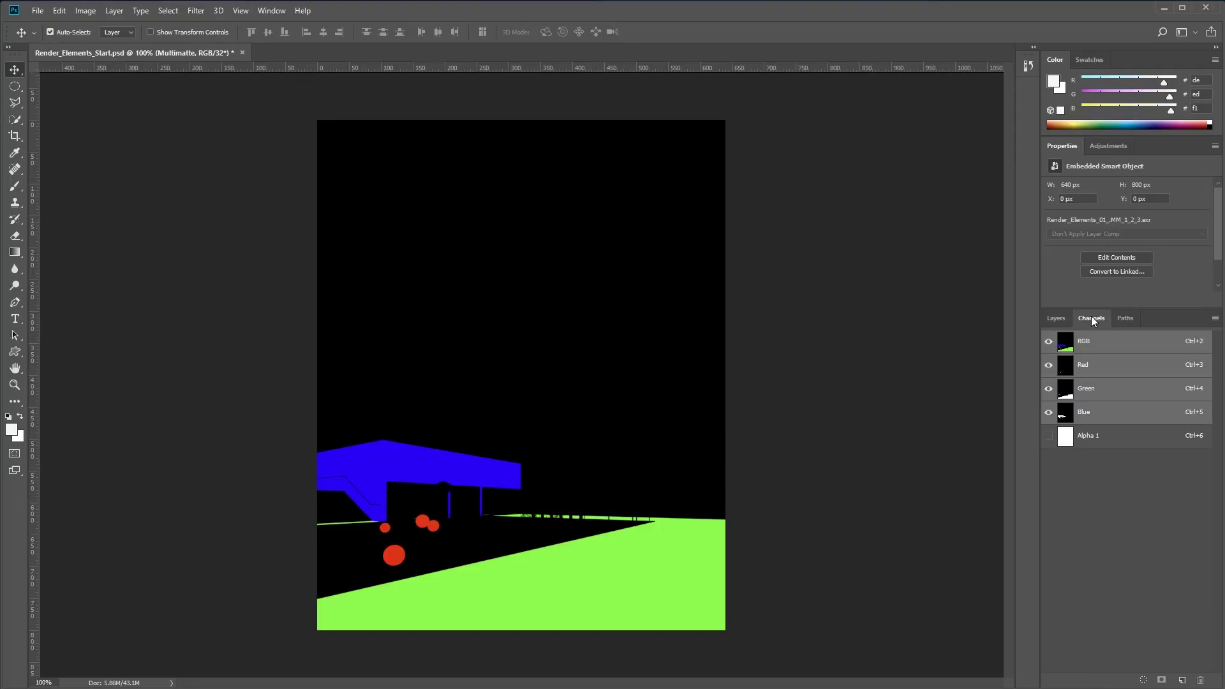
left_click(1066, 389, "ctrl")
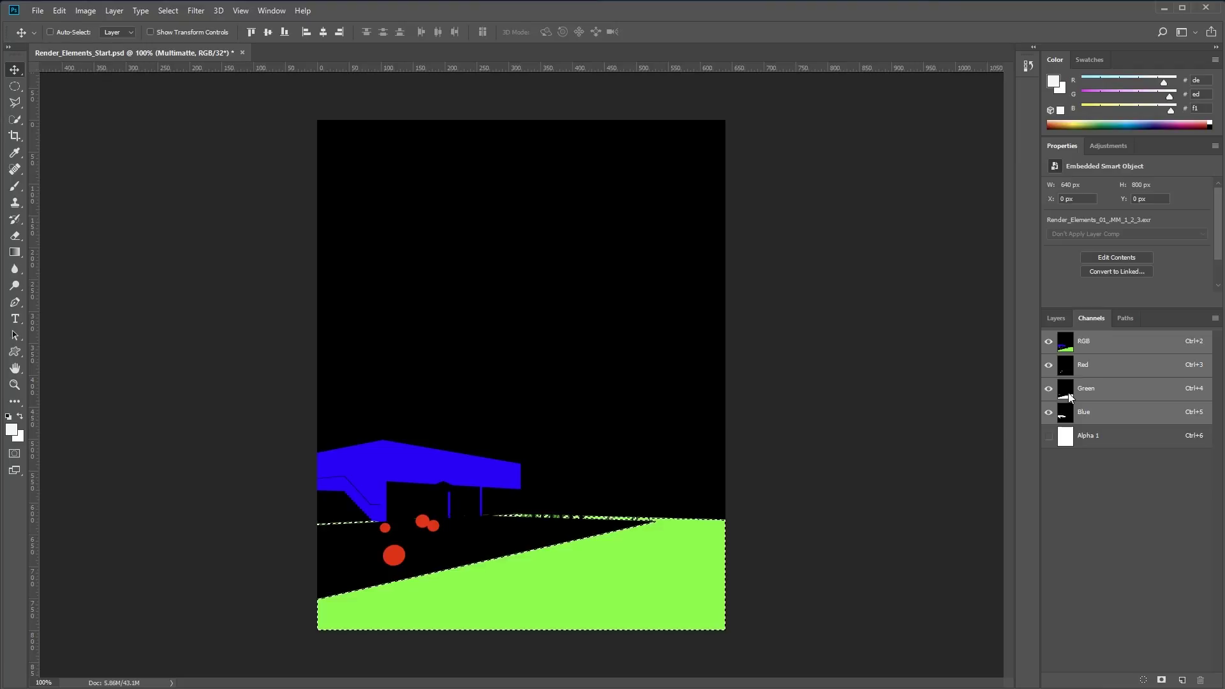
left_click(1059, 319)
left_click(1050, 395)
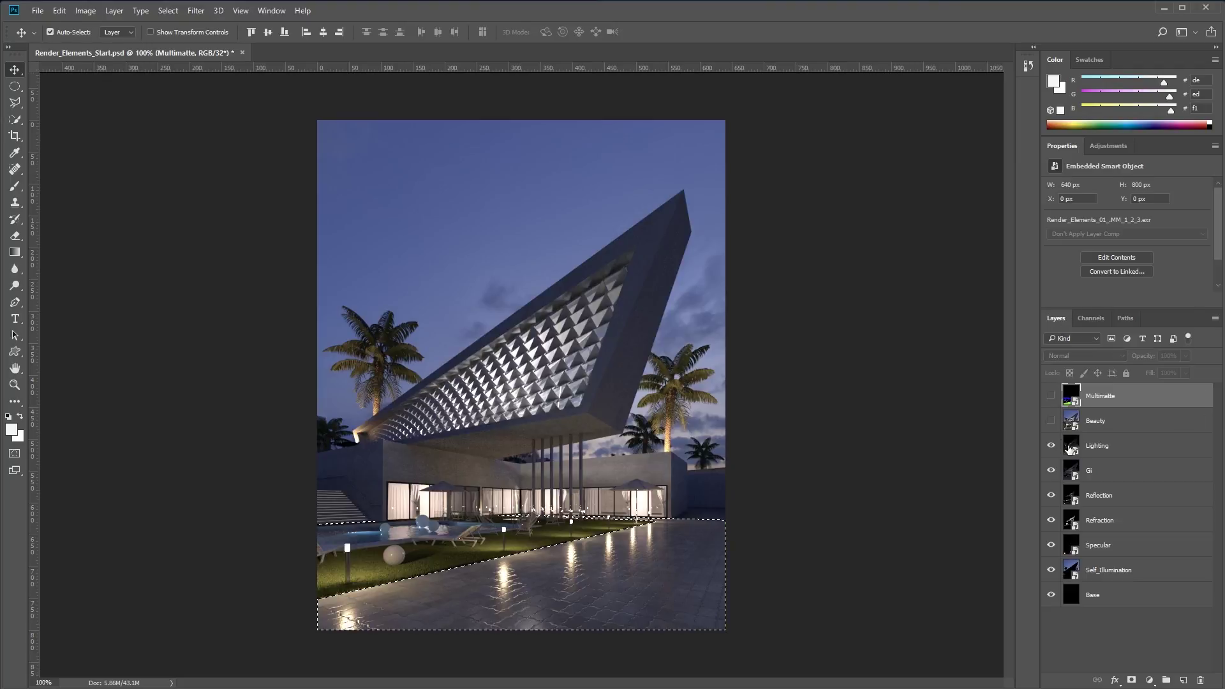
Step: Apply an Exposure adjustment with slightly lowered exposure to the Reflection layer within the ground tile selection
left_click(1094, 501)
left_click(1050, 495)
left_click(1050, 495)
left_click(86, 10)
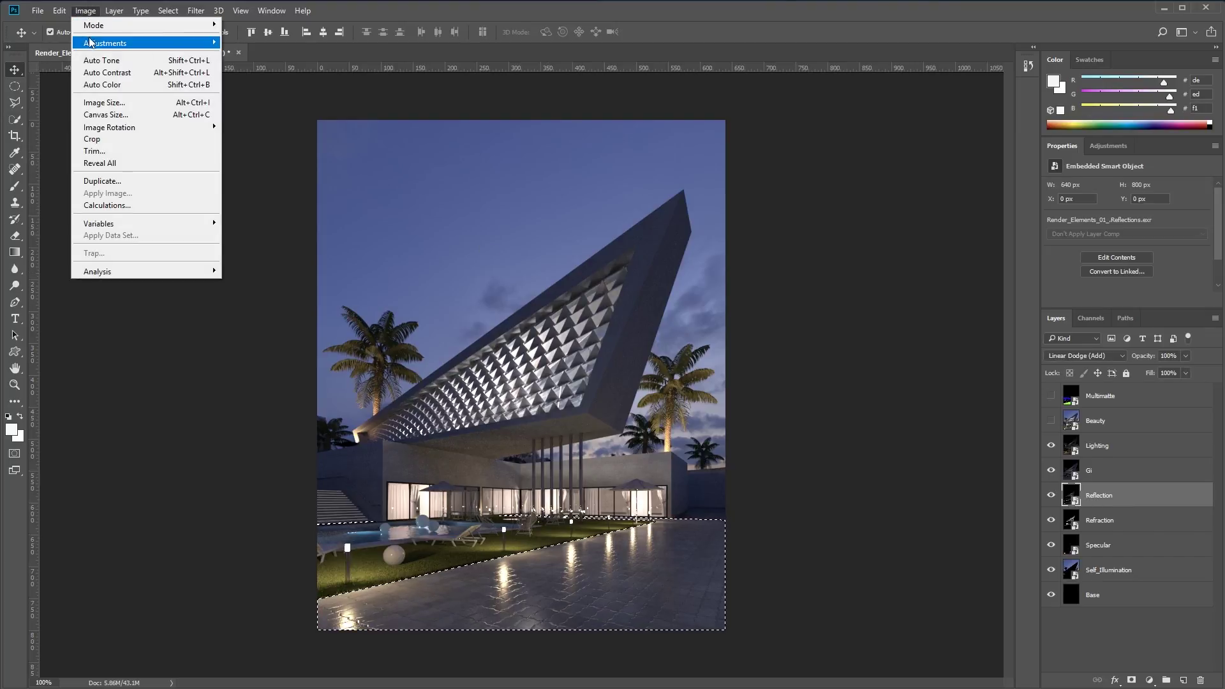
mouse_move(96, 40)
left_click(243, 79)
left_click_drag(582, 269, 560, 276)
left_click(702, 231)
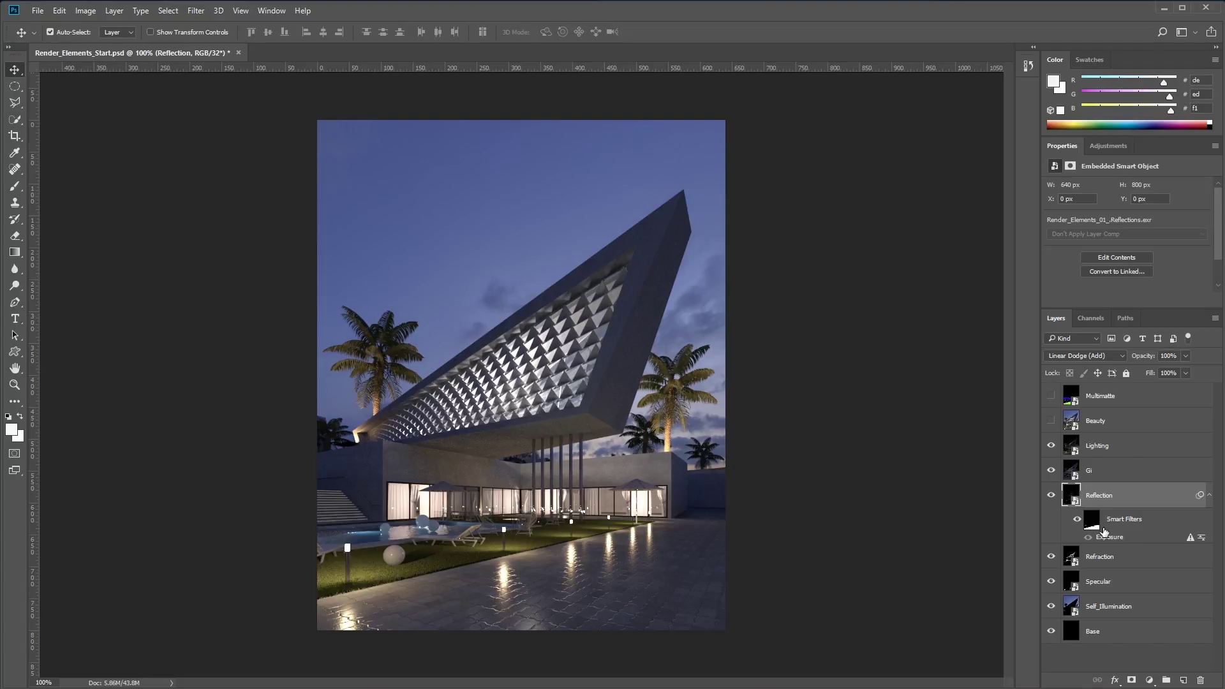
Step: Reselect the ground tiles and apply an Exposure adjustment with slightly lowered exposure to the Specular layer
left_click(169, 11)
left_click(185, 48)
left_click(1098, 581)
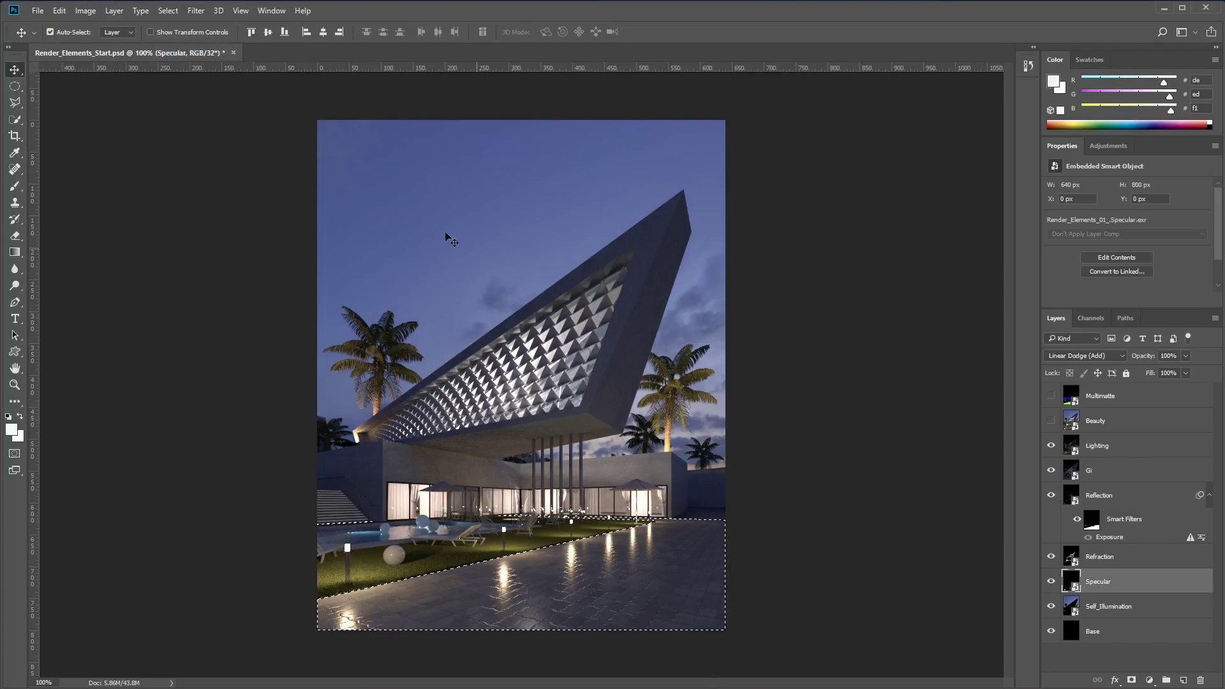
left_click(85, 10)
left_click(288, 79)
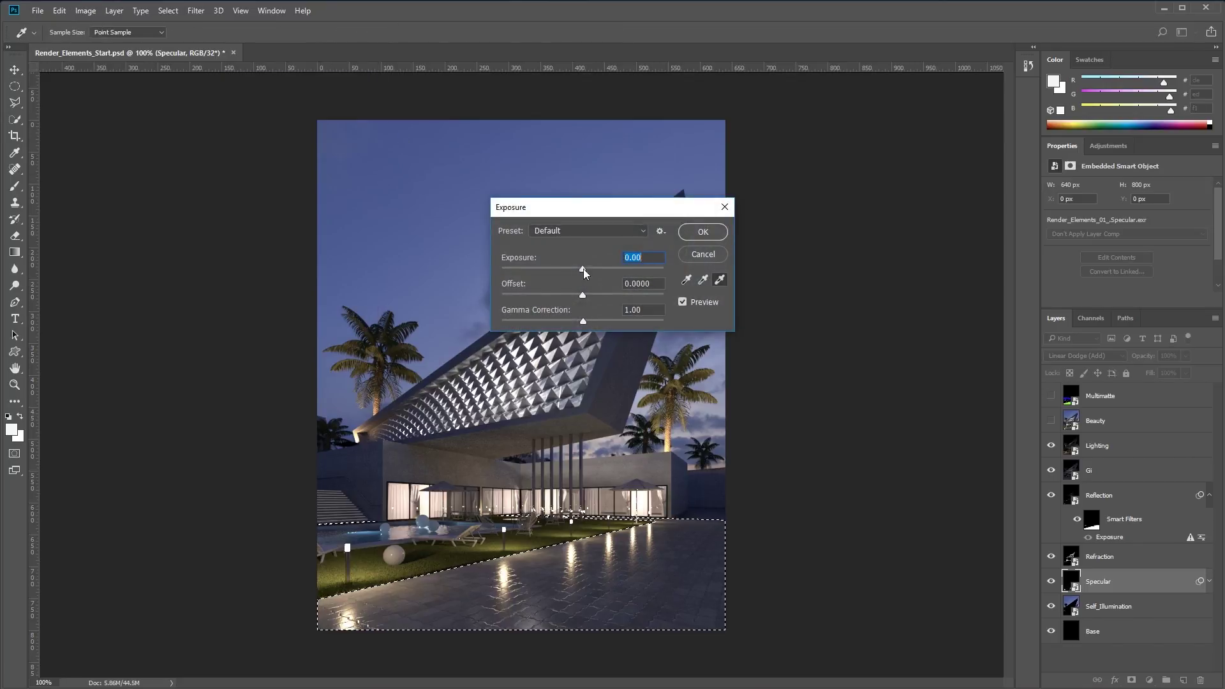
left_click_drag(583, 269, 566, 272)
left_click(700, 232)
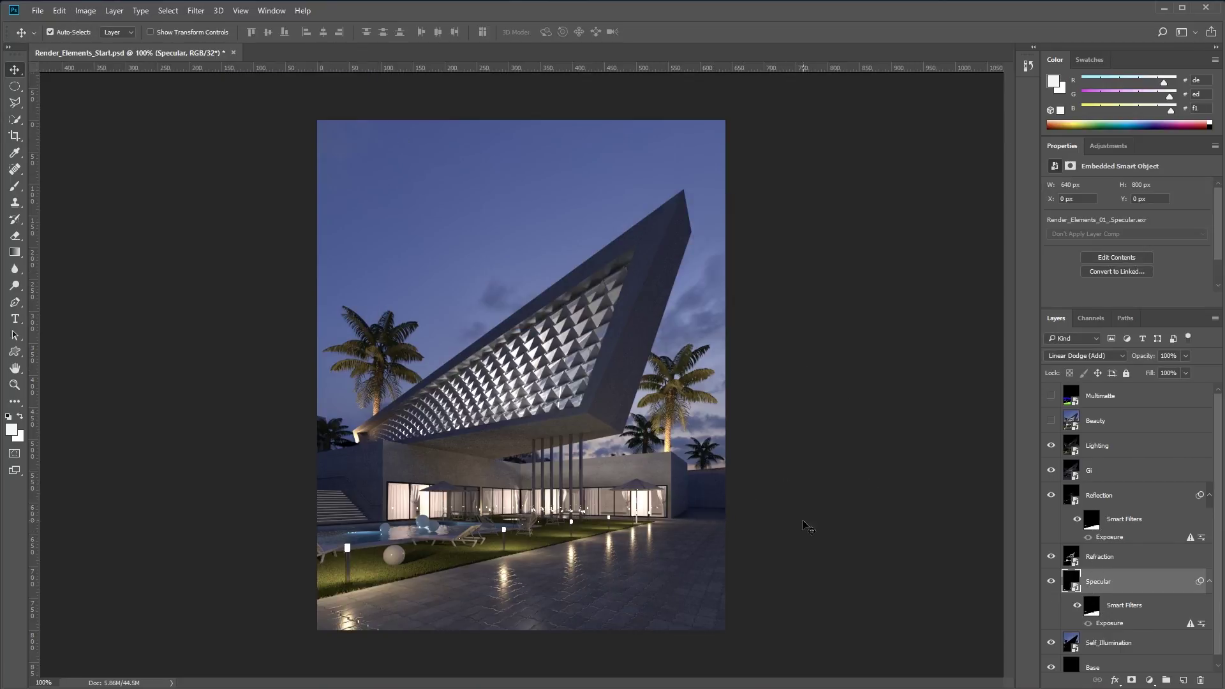
Step: Merge the document and convert it to 8 Bits/Channel, using the Exposure and Gamma method for HDR Toning
left_click(85, 11)
mouse_move(92, 25)
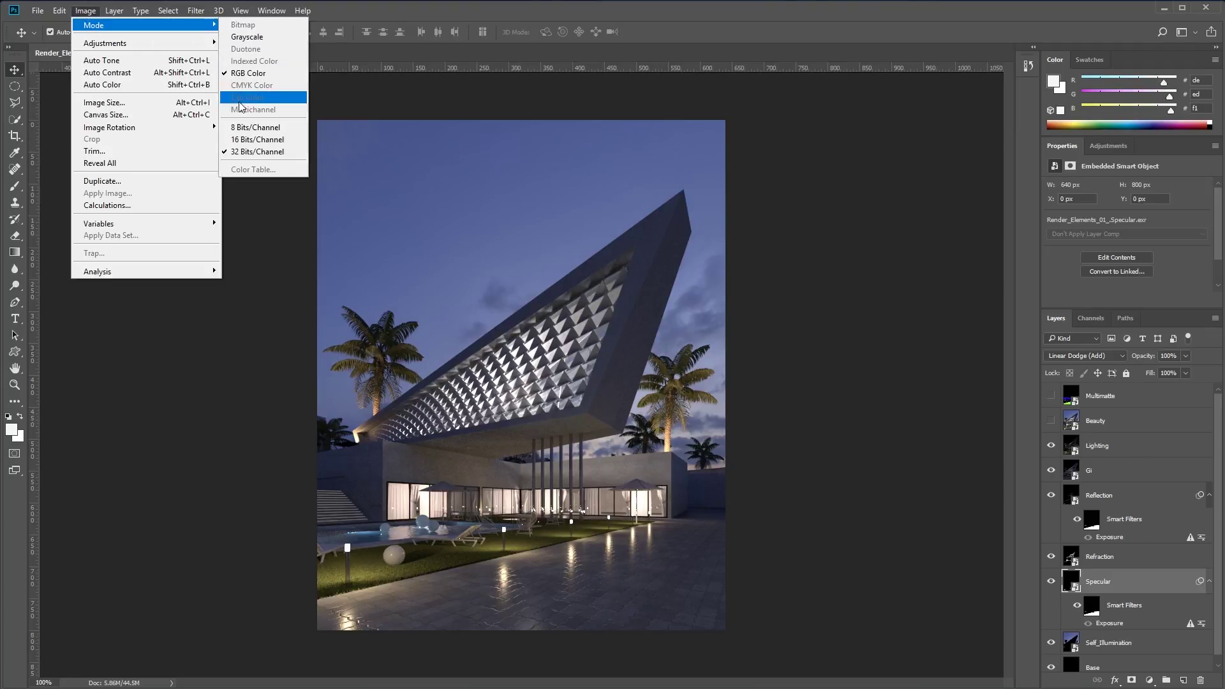
left_click(255, 127)
left_click(564, 267)
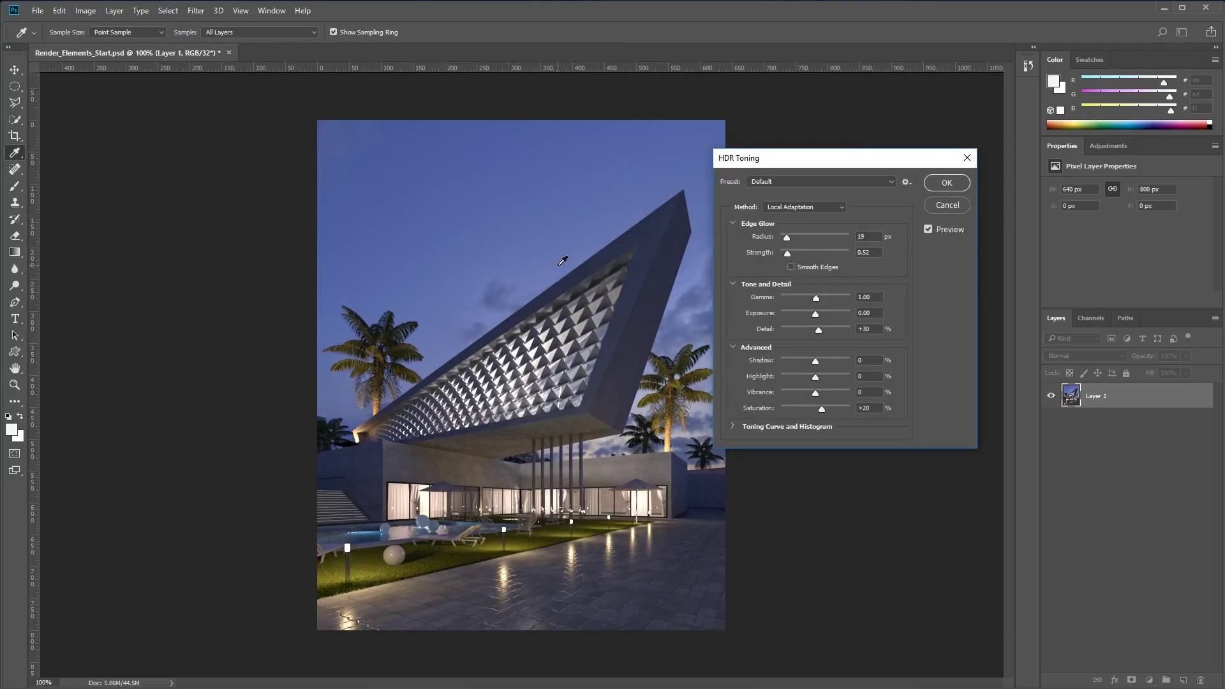
left_click(779, 180)
left_click(784, 208)
left_click(785, 218)
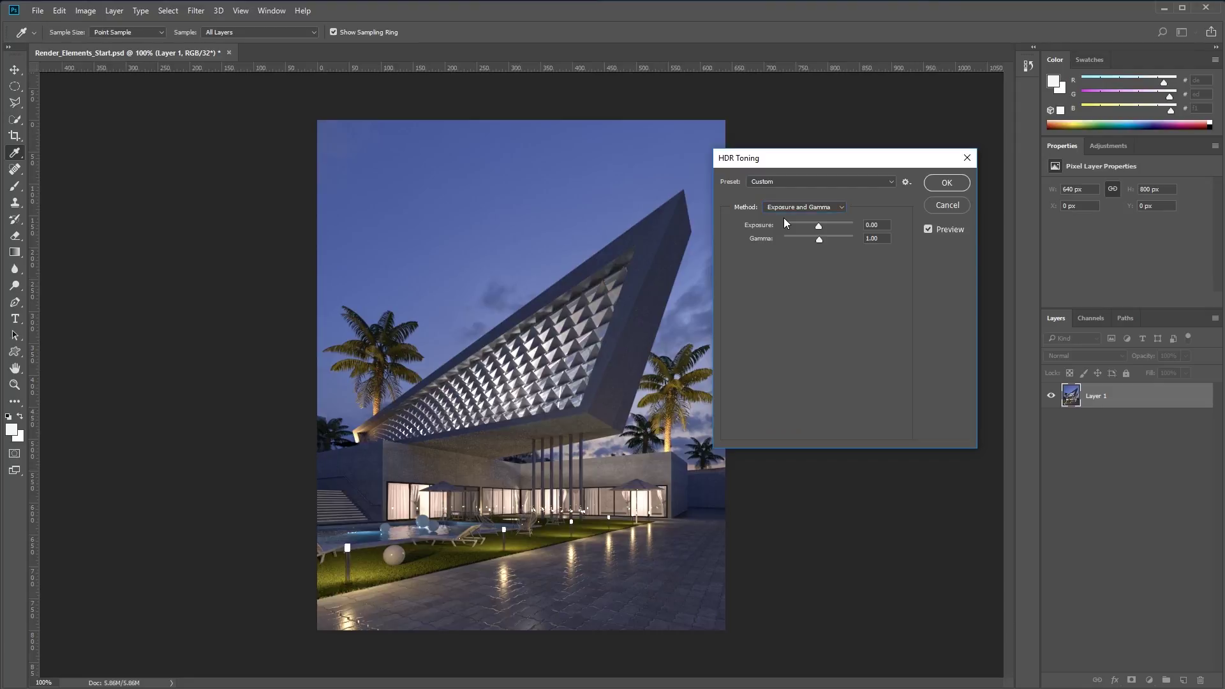
left_click(946, 183)
Step: Check that the merged image's mode is set to 8 Bits/Channel
left_click(85, 10)
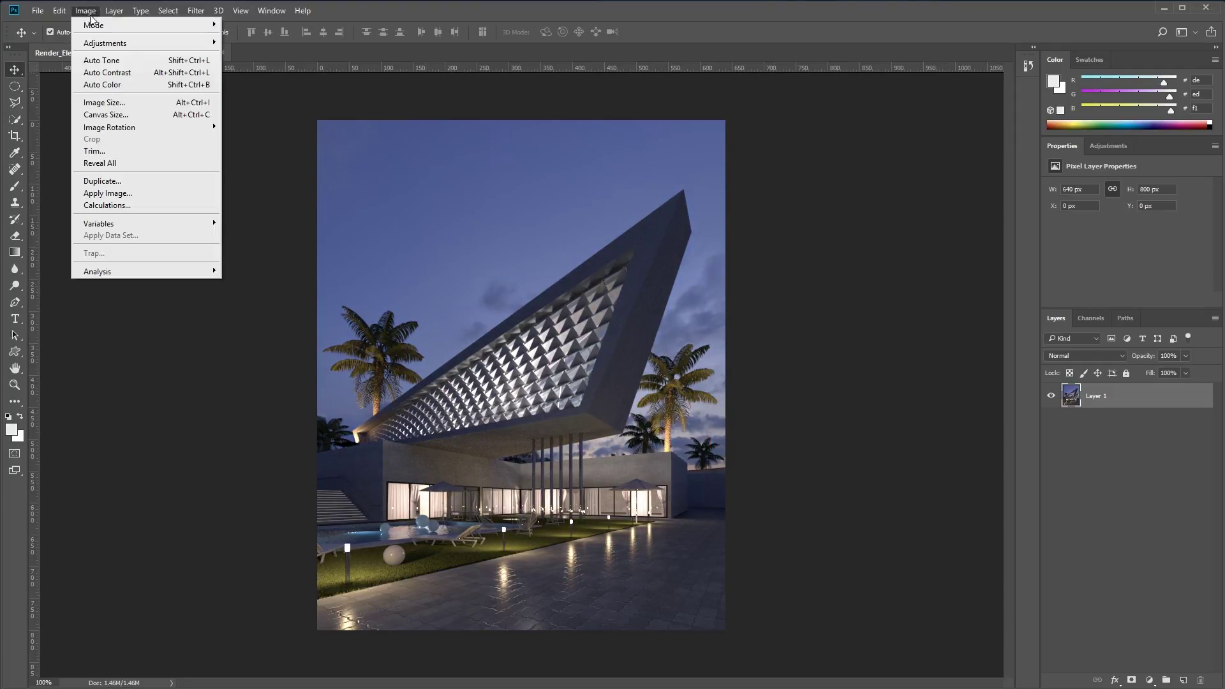
mouse_move(128, 23)
left_click(255, 123)
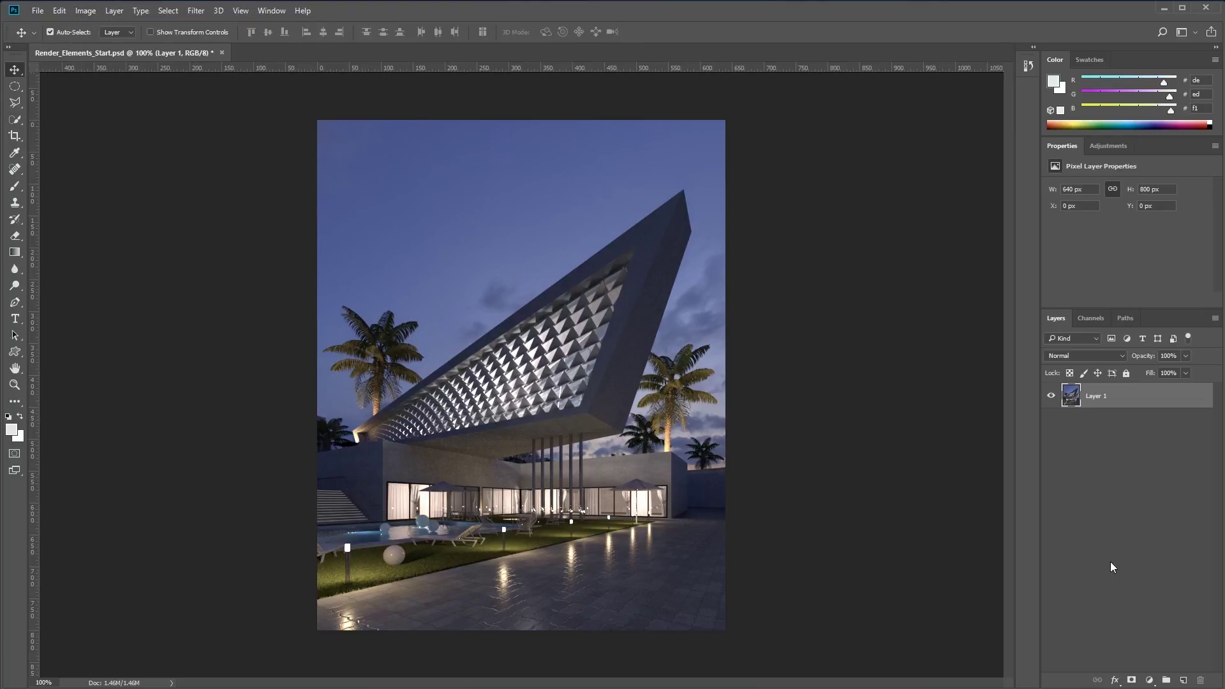
Step: Add a Color Lookup adjustment layer above the merged villa image and load the filmstock_50.3dl 3D LUT
left_click(1148, 680)
left_click(1150, 594)
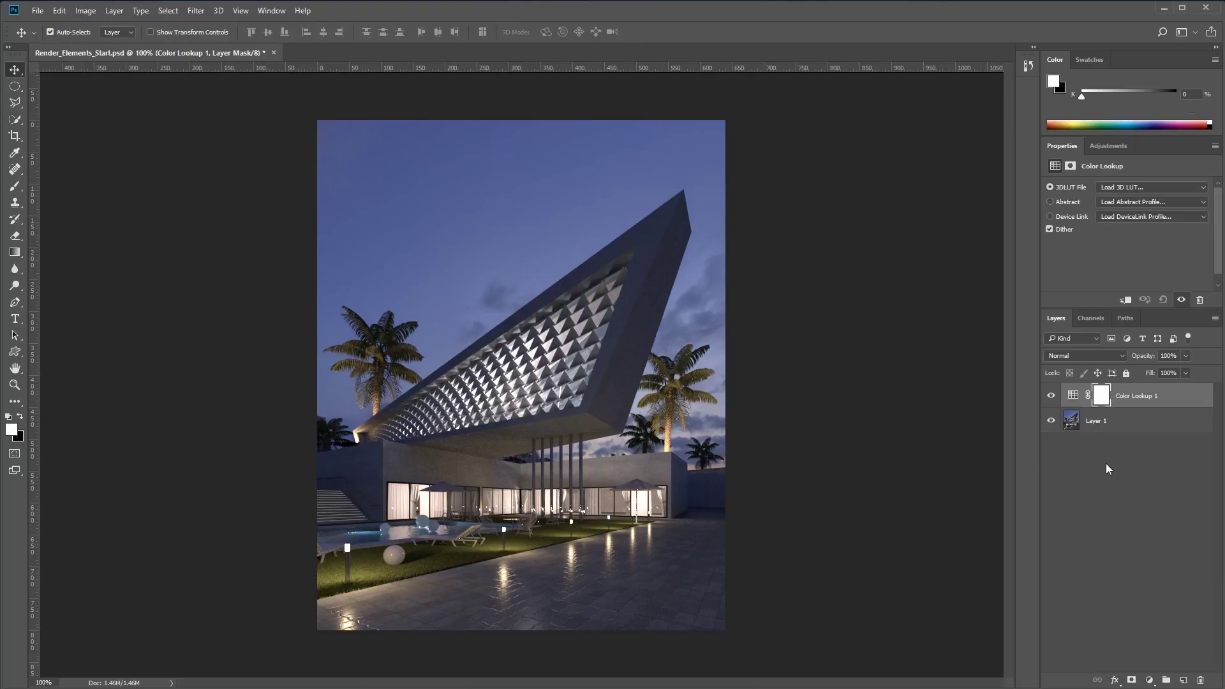
left_click(1135, 187)
left_click(1087, 346)
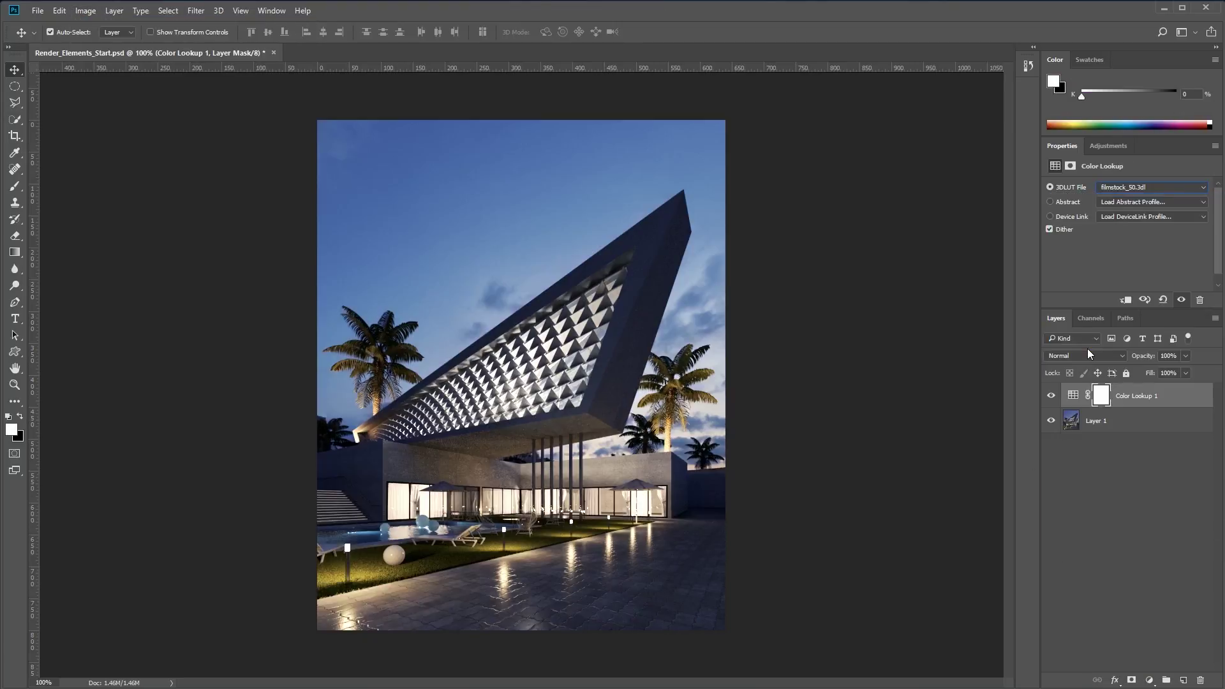
left_click(957, 349)
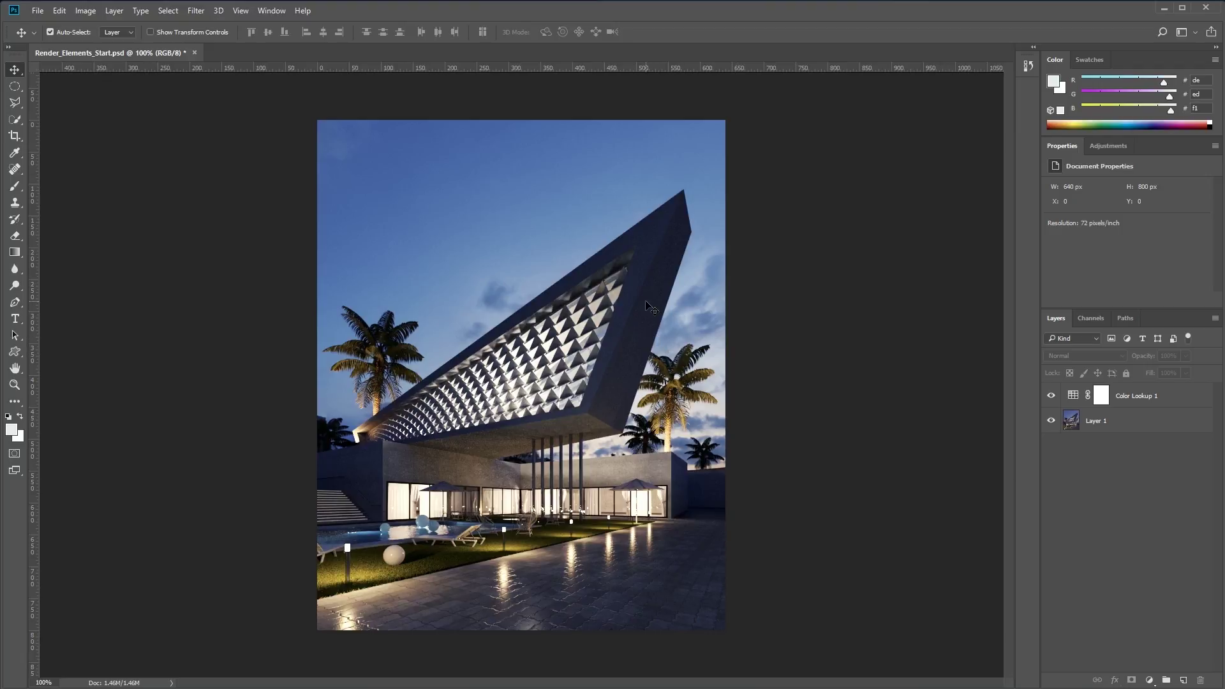
Step: Save the graded image as a JPEG copy named Render_Elements_Start.jpg in the Render_Elements folder
left_click(38, 11)
left_click(54, 152)
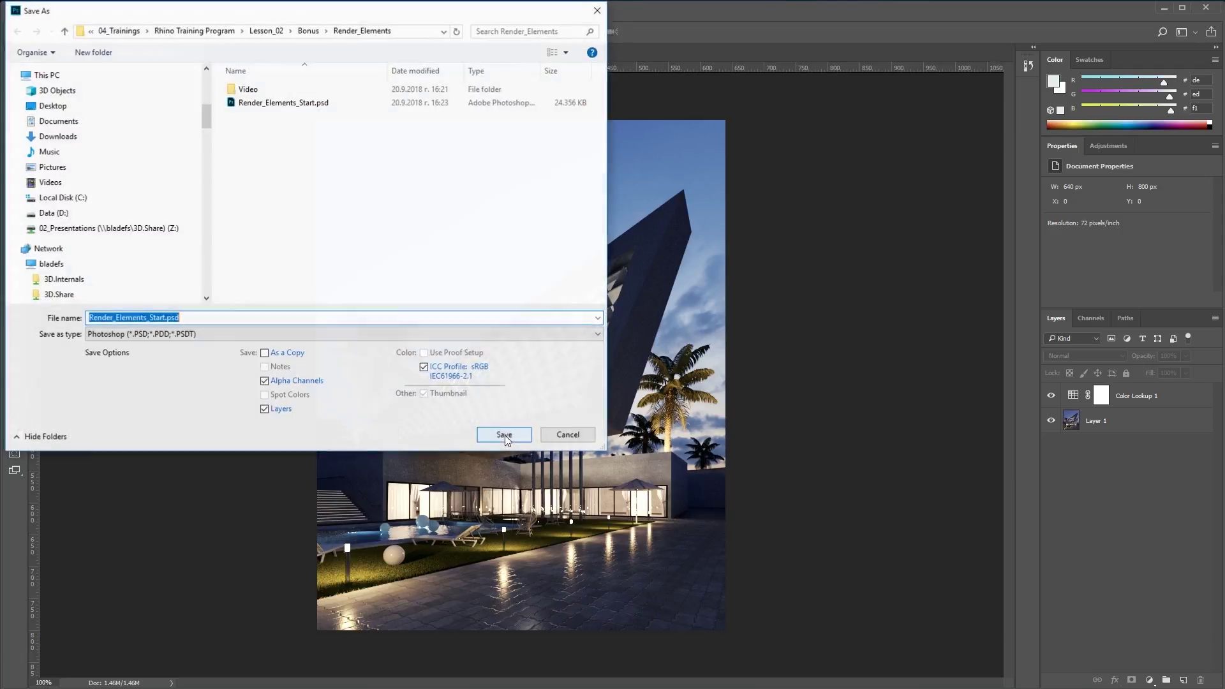
scroll(205, 345, "up", 2)
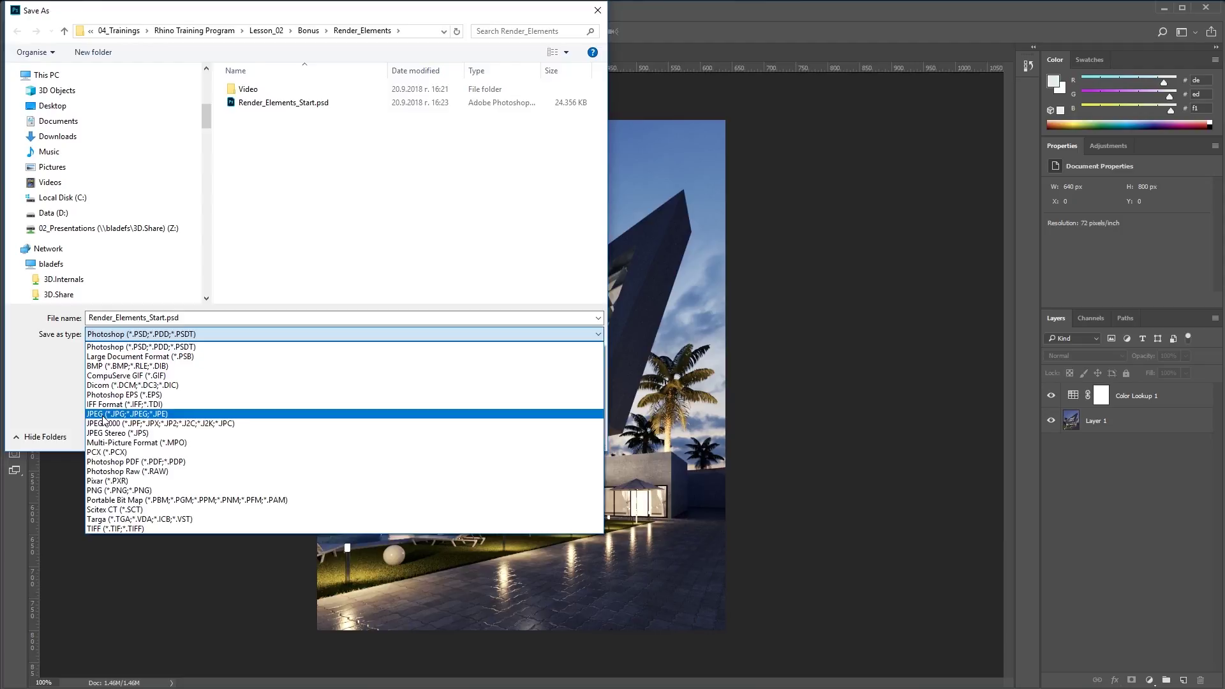
left_click(103, 415)
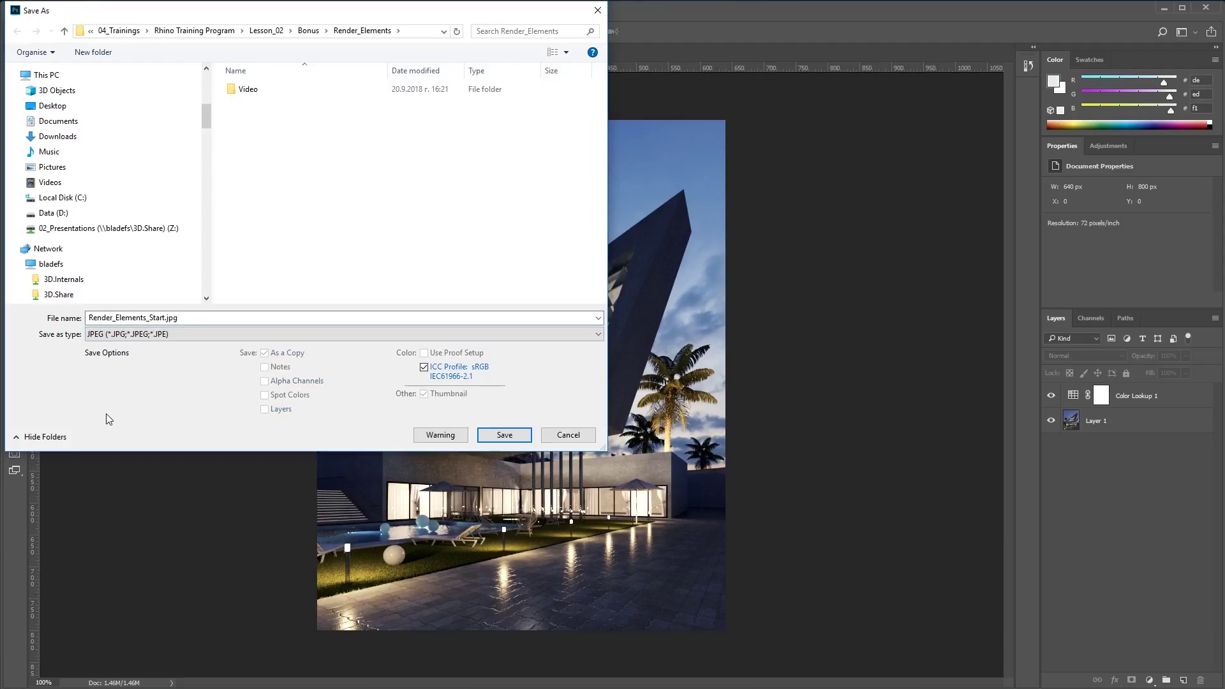
left_click(510, 439)
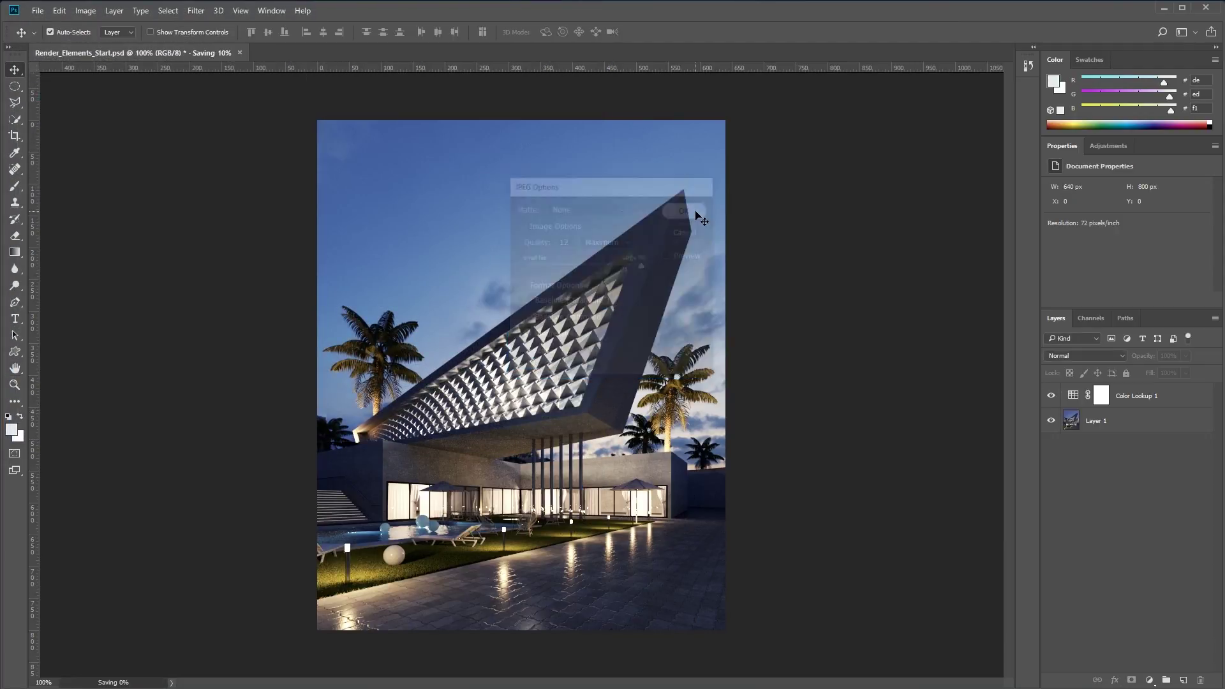